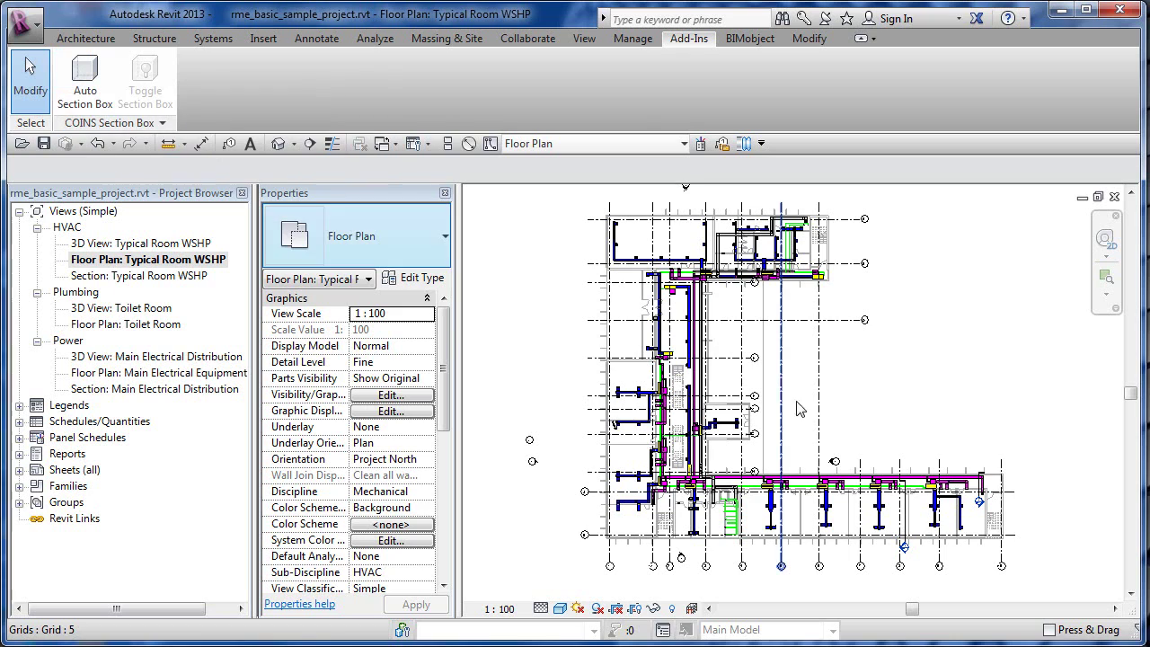
left_click(1052, 630)
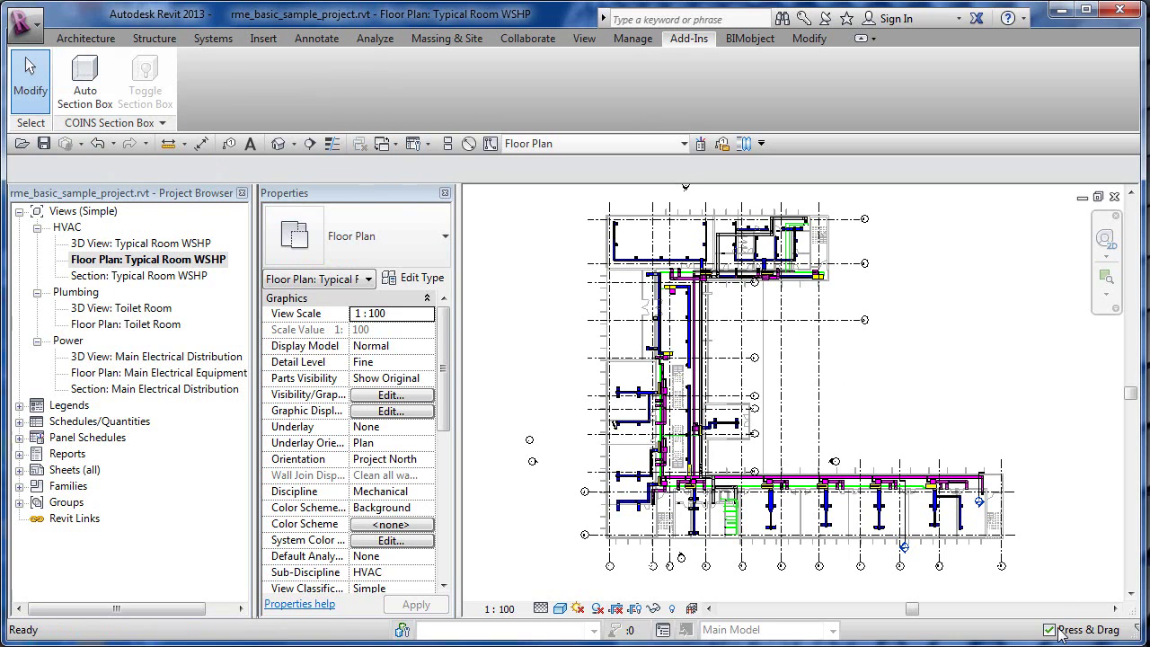
left_click(1052, 629)
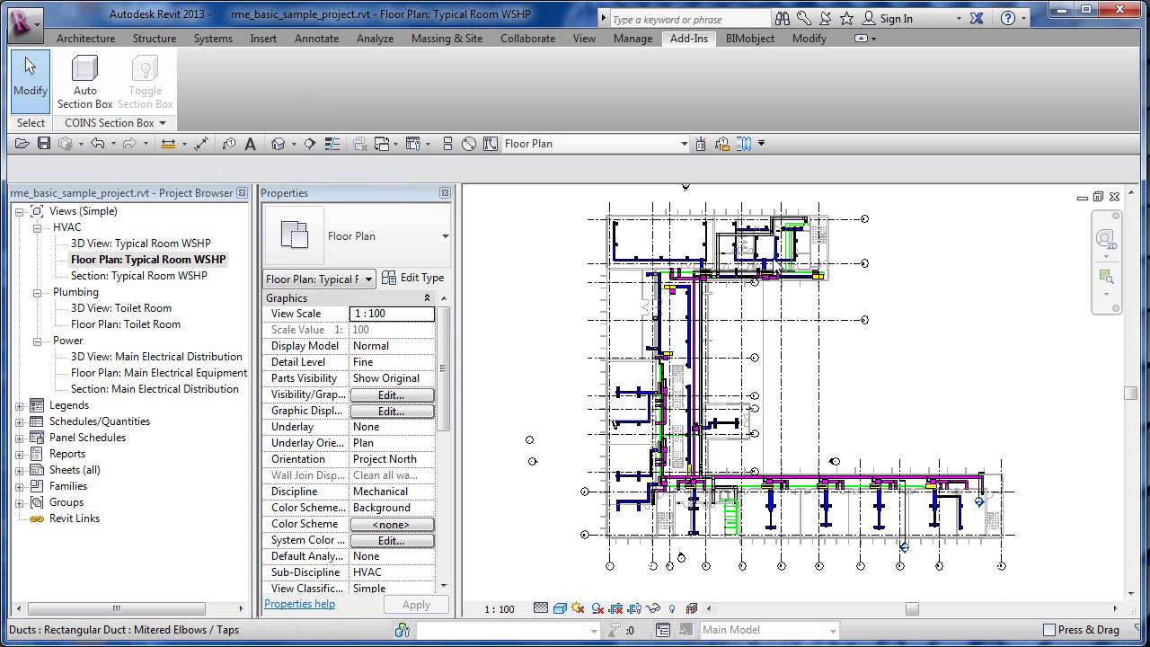
Start Auto Section Box with multiple selection off and pick the wide magenta return air duct near the yellow unit at the corridor's west end
mouse_move(769, 261)
middle_mouse_down()
mouse_move(762, 308)
mouse_move(803, 406)
middle_mouse_up()
scroll(763, 303, "up", 6)
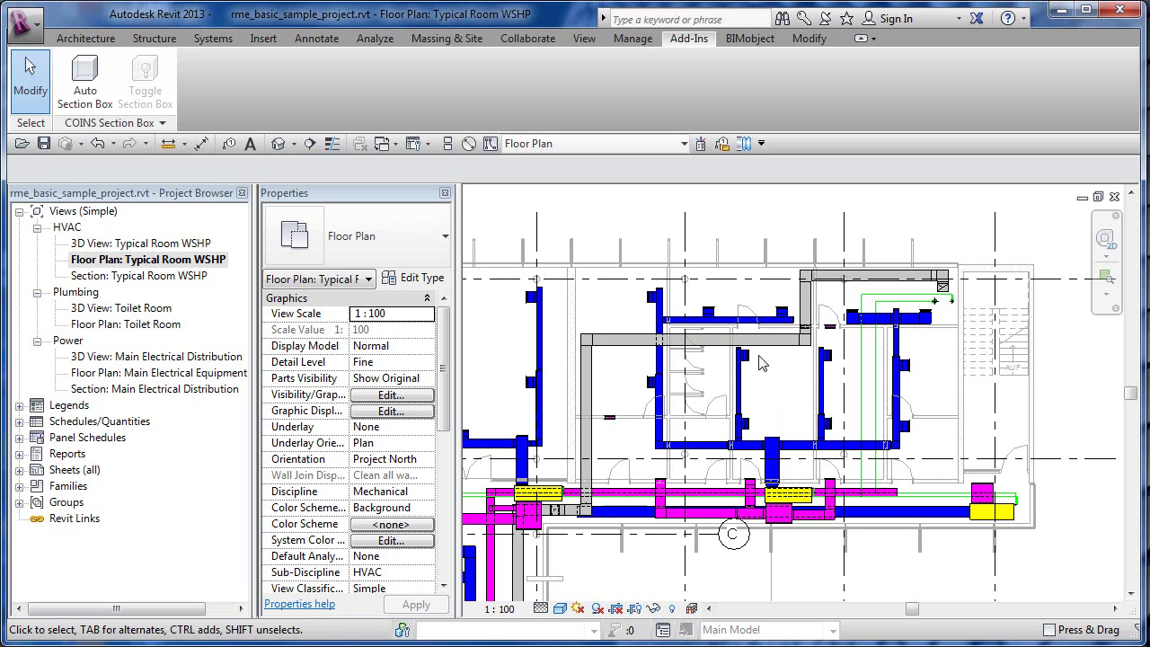
left_click(93, 93)
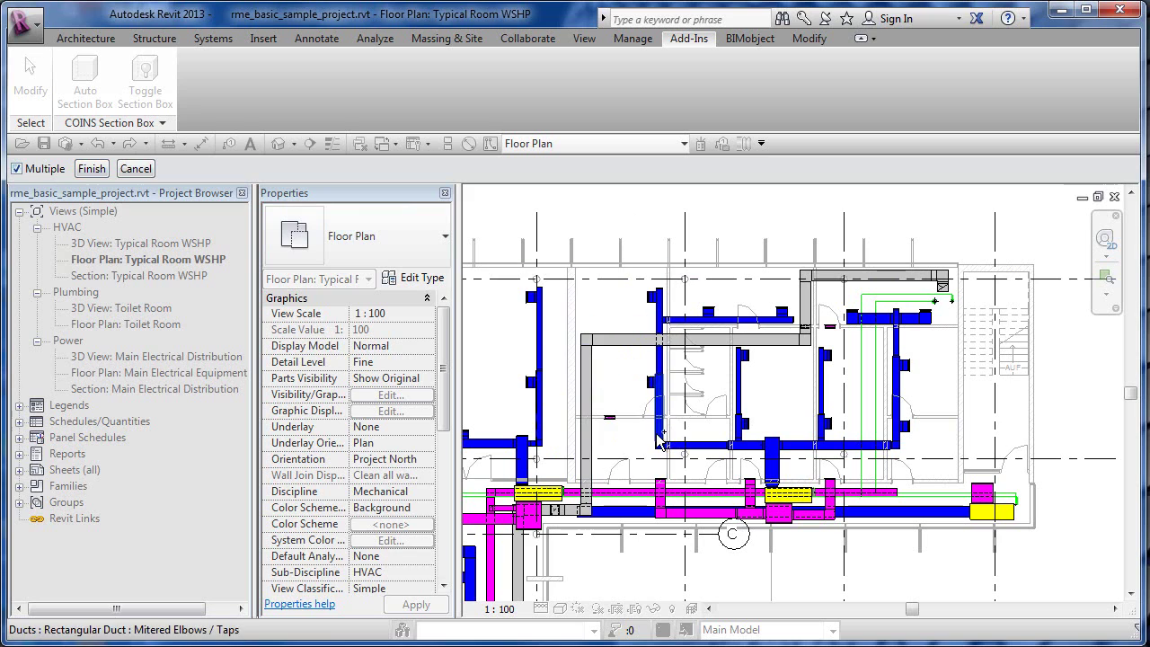
left_click(16, 168)
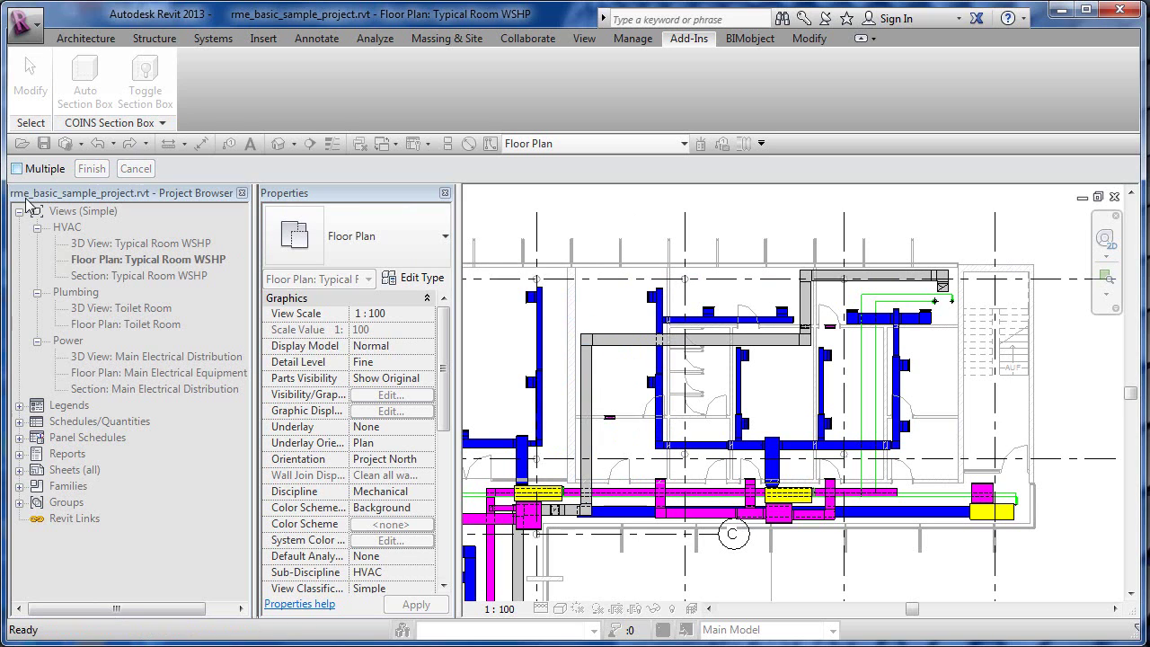
left_click(540, 530)
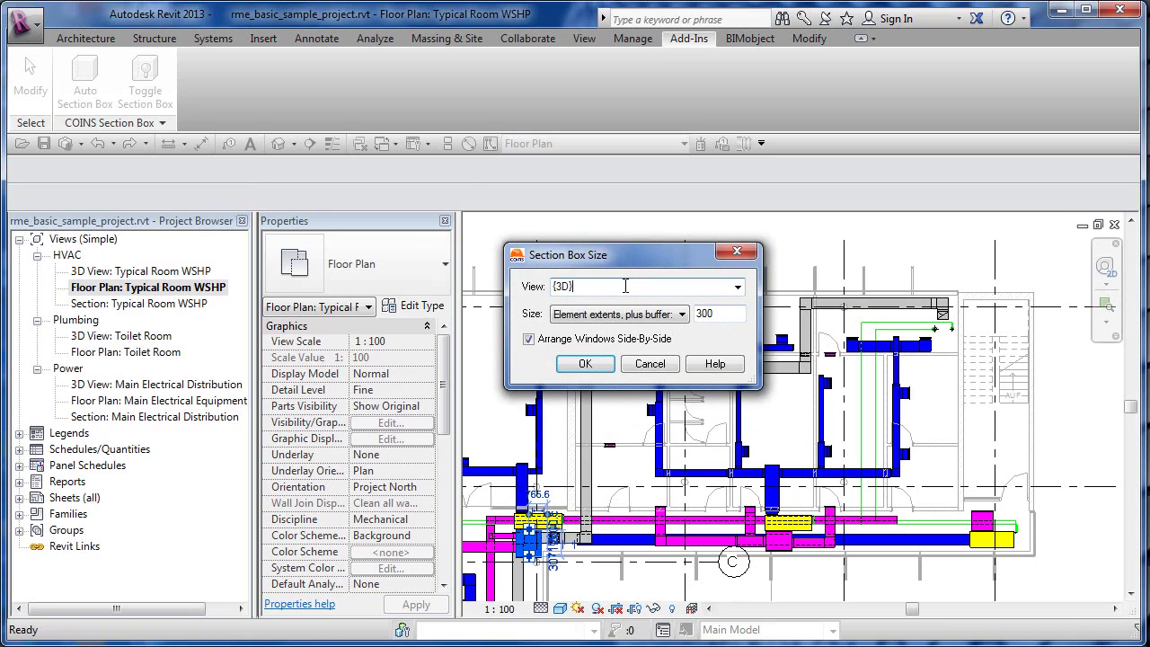
Create the duct's section box in the {3D} view using element extents plus a 300 buffer, with windows arranged side by side
left_click(739, 287)
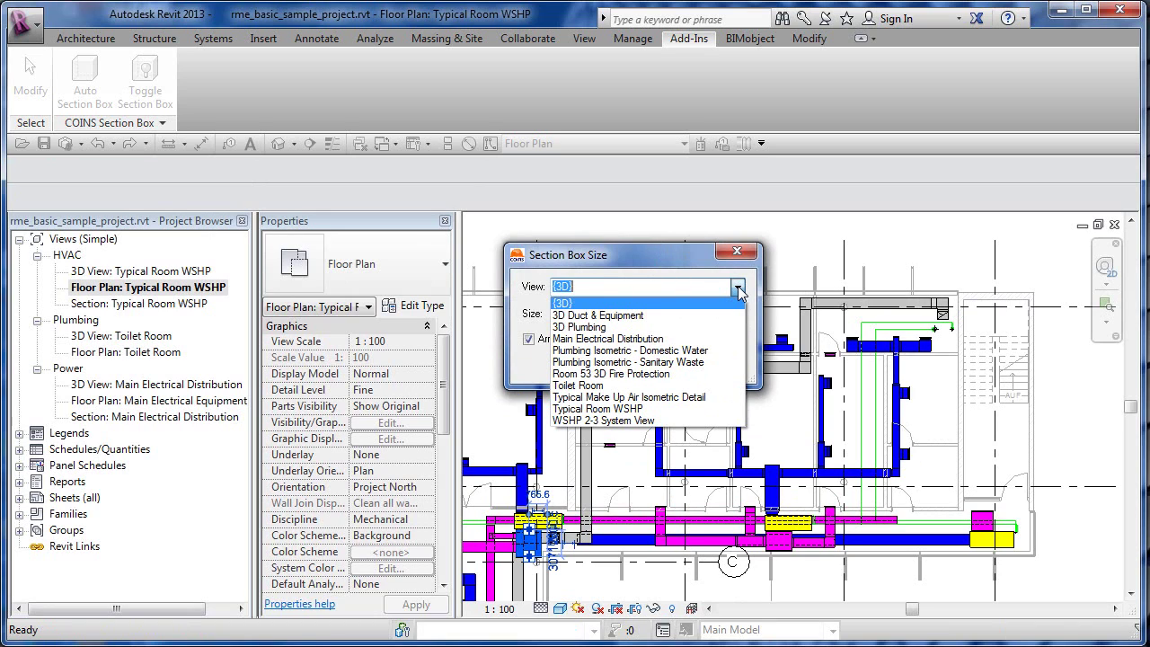
left_click(688, 258)
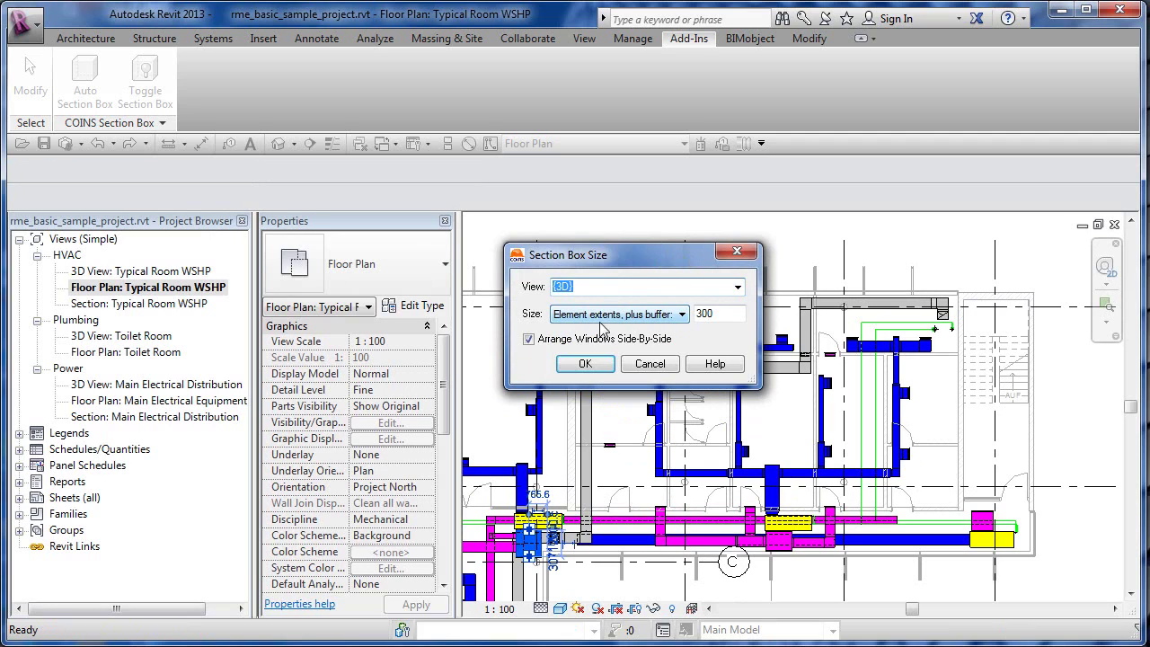
left_click(641, 322)
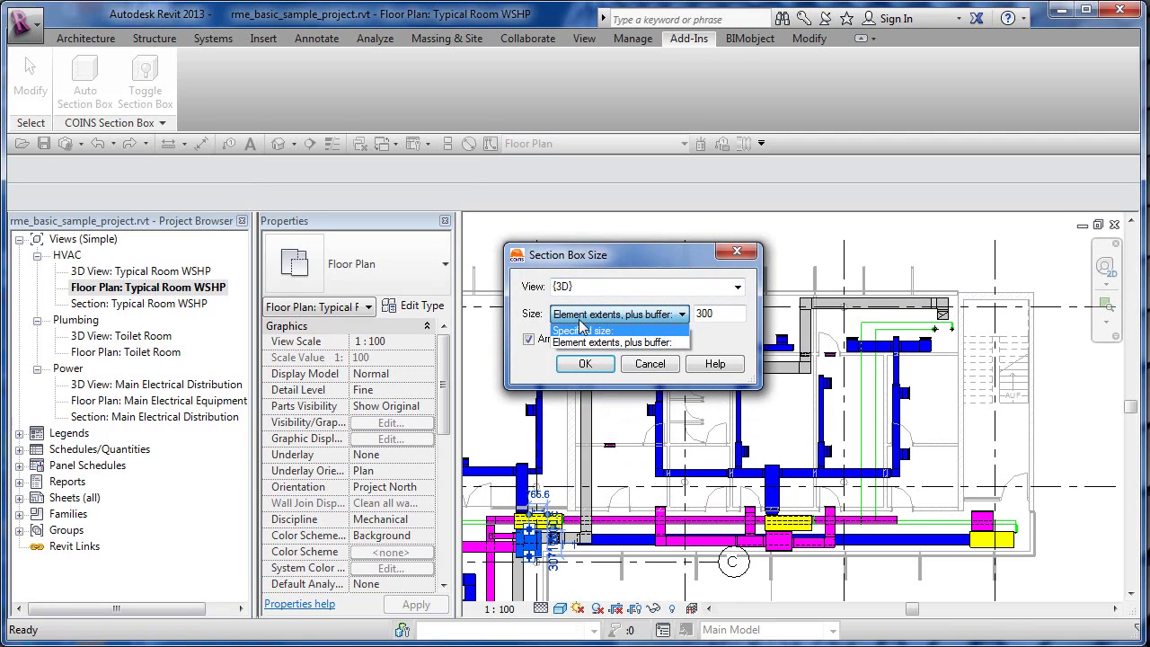
left_click(729, 309)
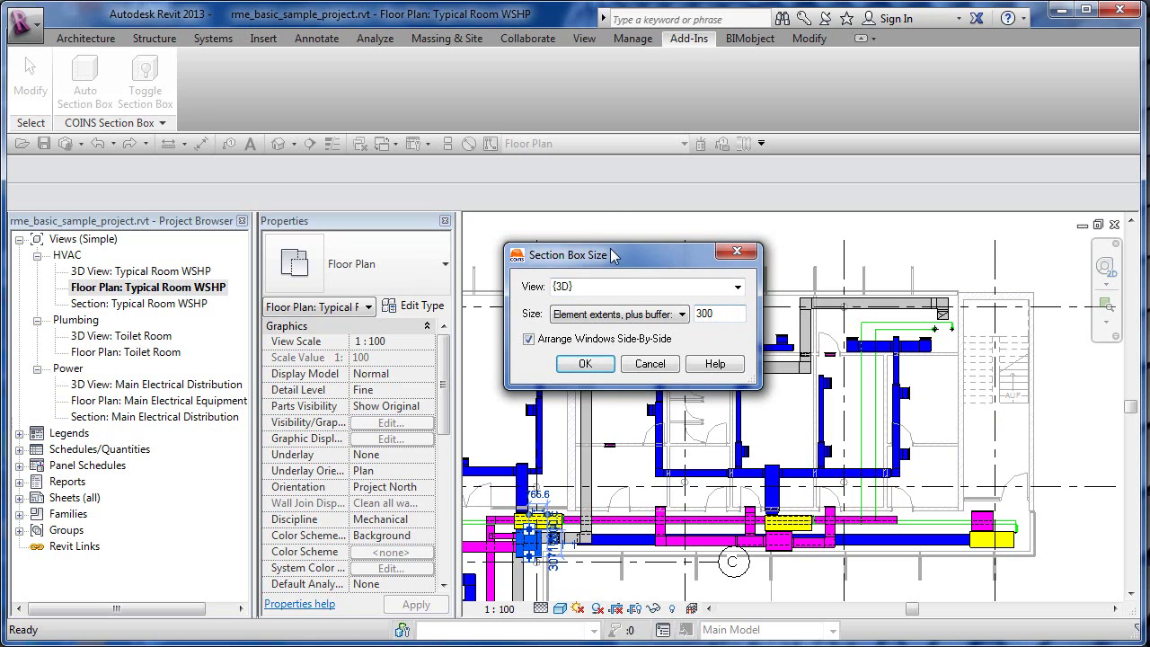
left_click(584, 362)
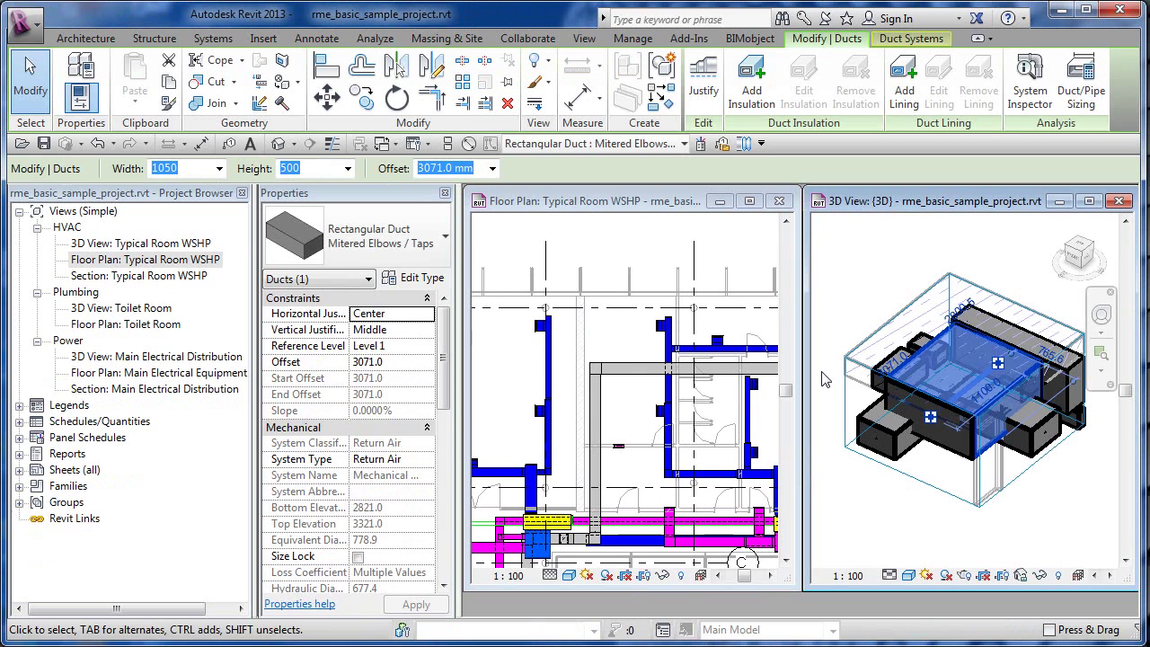
Extend the section box around the duct outward on one side and upward in the {3D} view
left_click(858, 294)
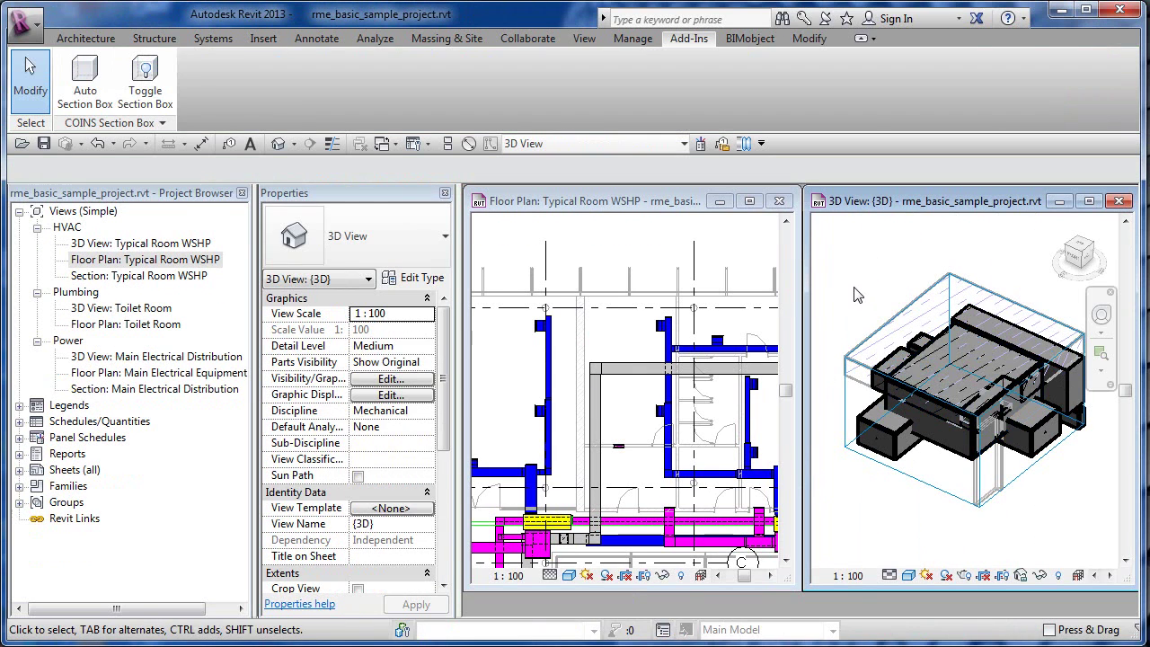
scroll(858, 293, "down", 2)
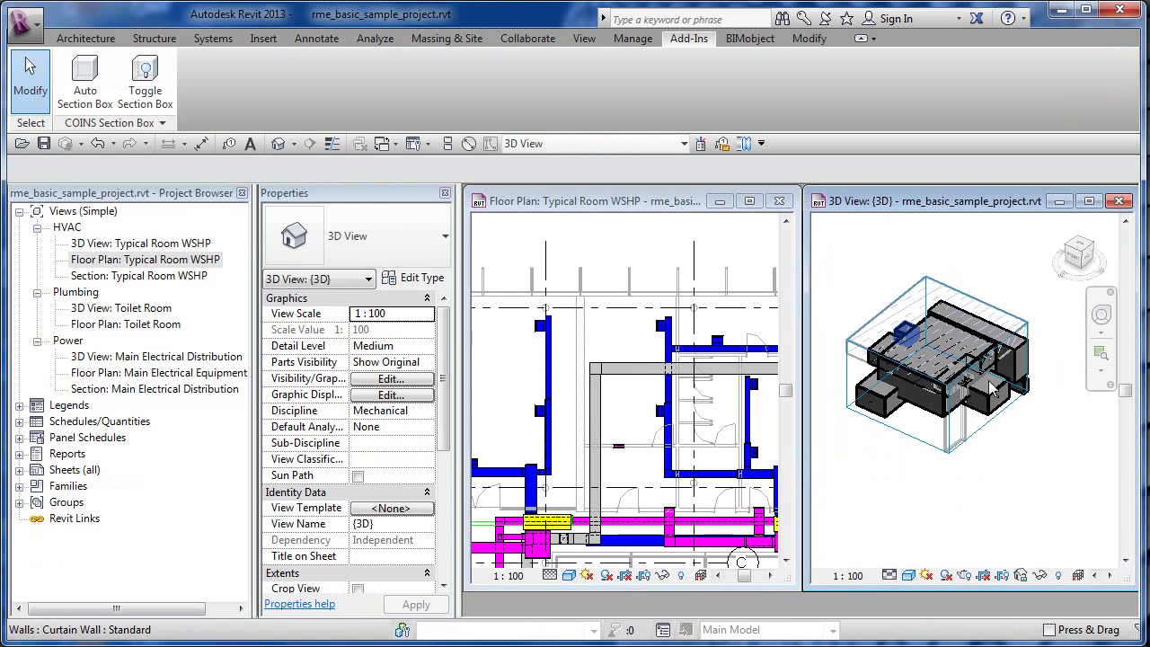
left_click(1021, 335)
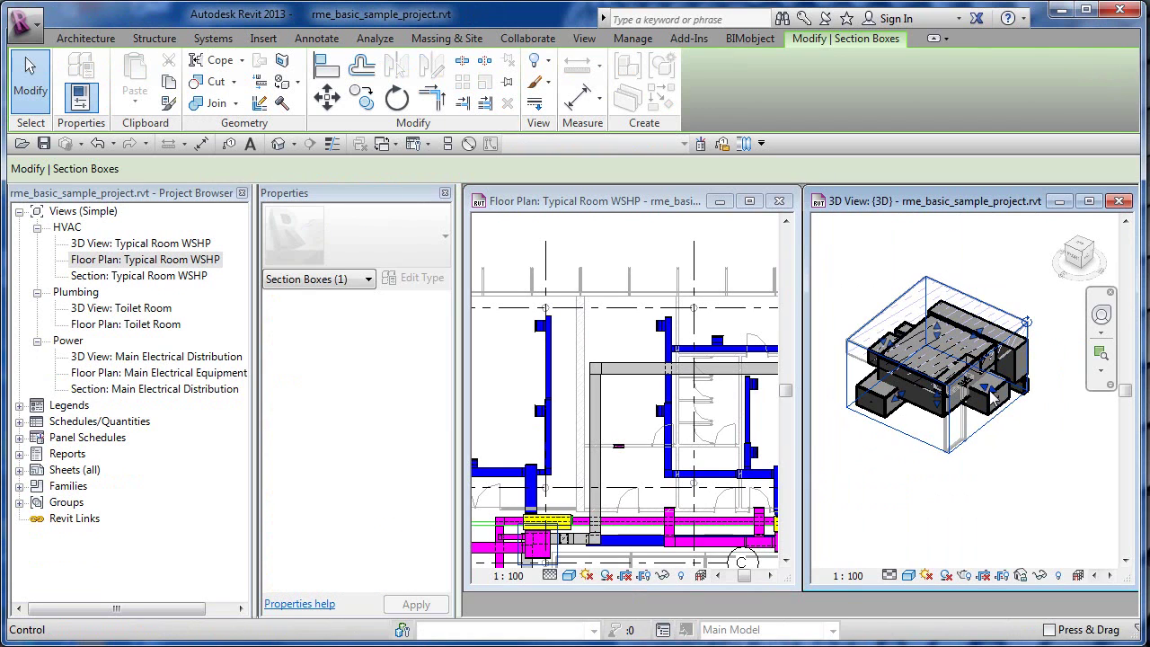
left_click_drag(988, 391, 1033, 412)
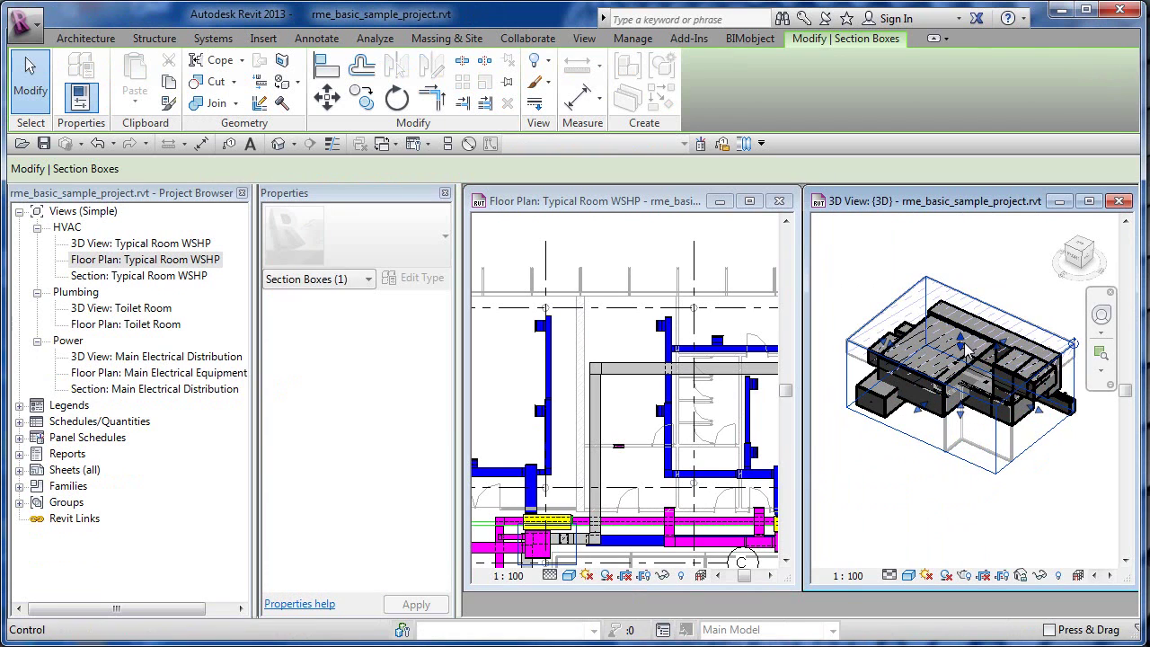
left_click_drag(960, 339, 956, 295)
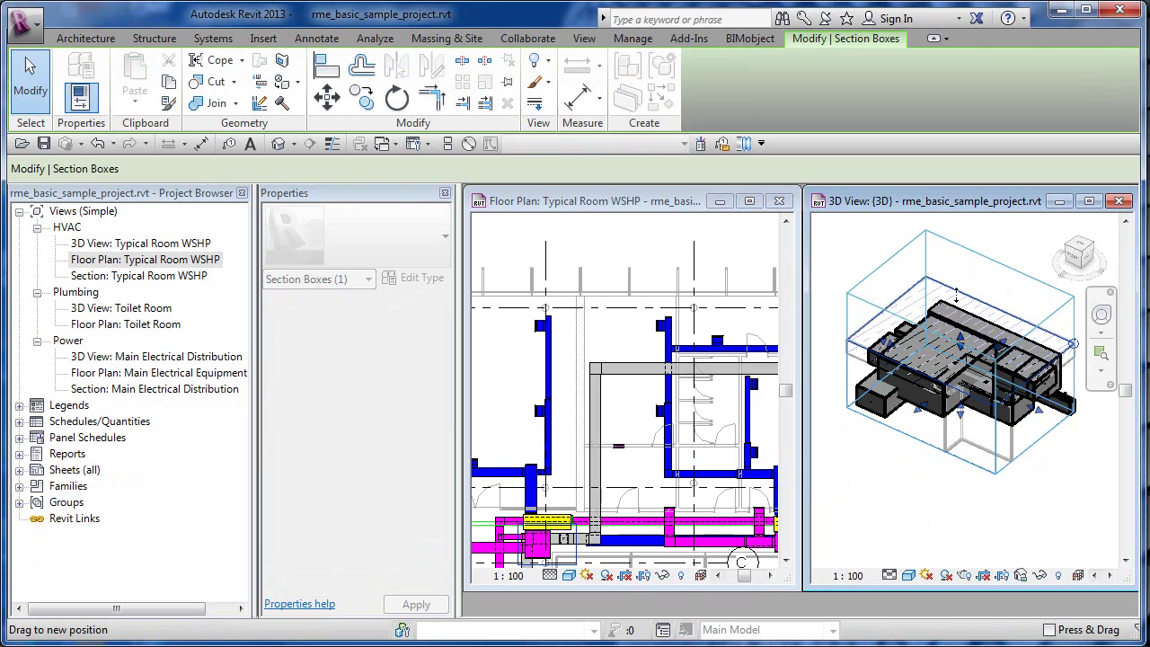
left_click(934, 515)
key("Escape")
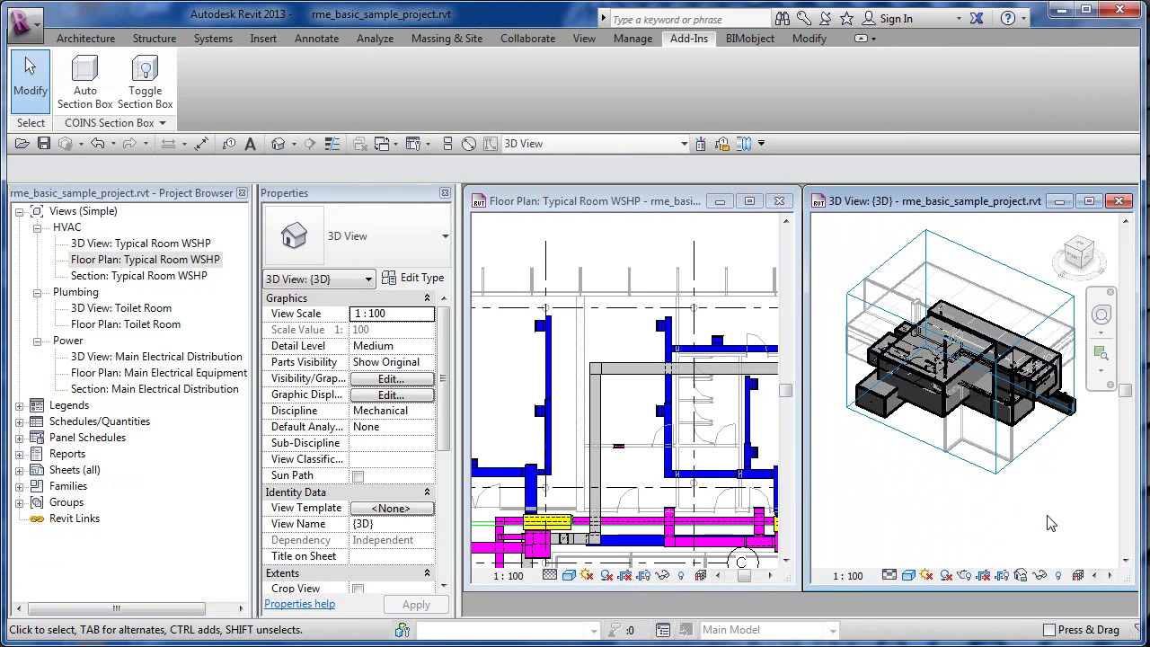
Close the {3D} view and maximize the Typical Room WSHP floor plan
scroll(1034, 528, "down", 2)
middle_click_drag(1034, 528, 1021, 521)
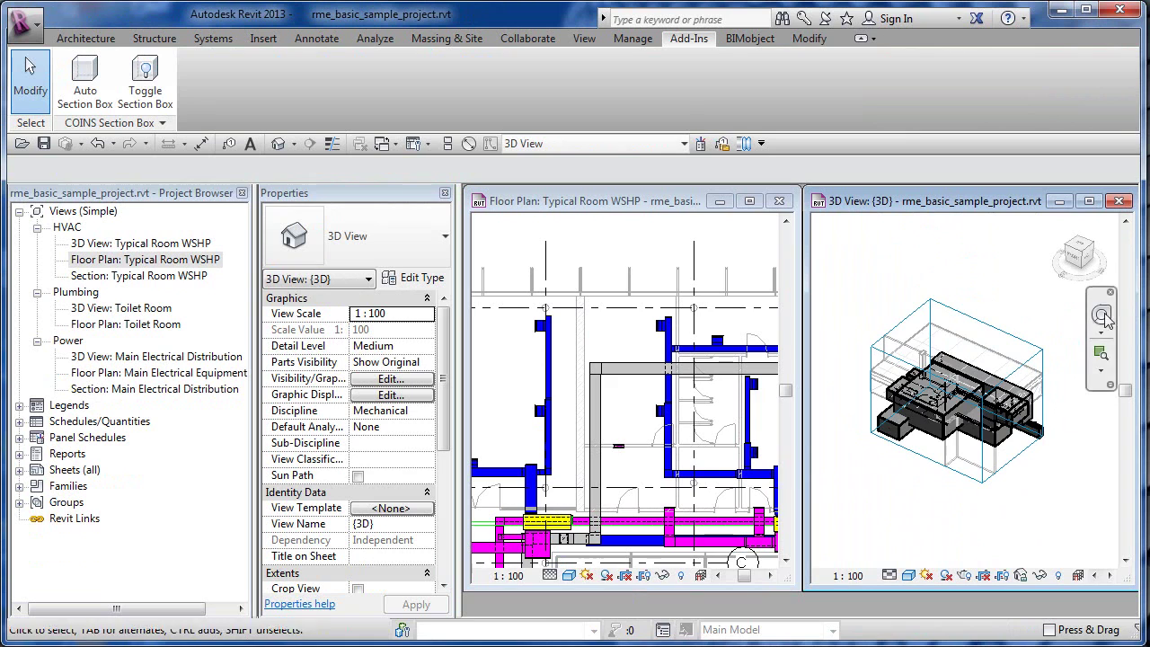
left_click(1119, 201)
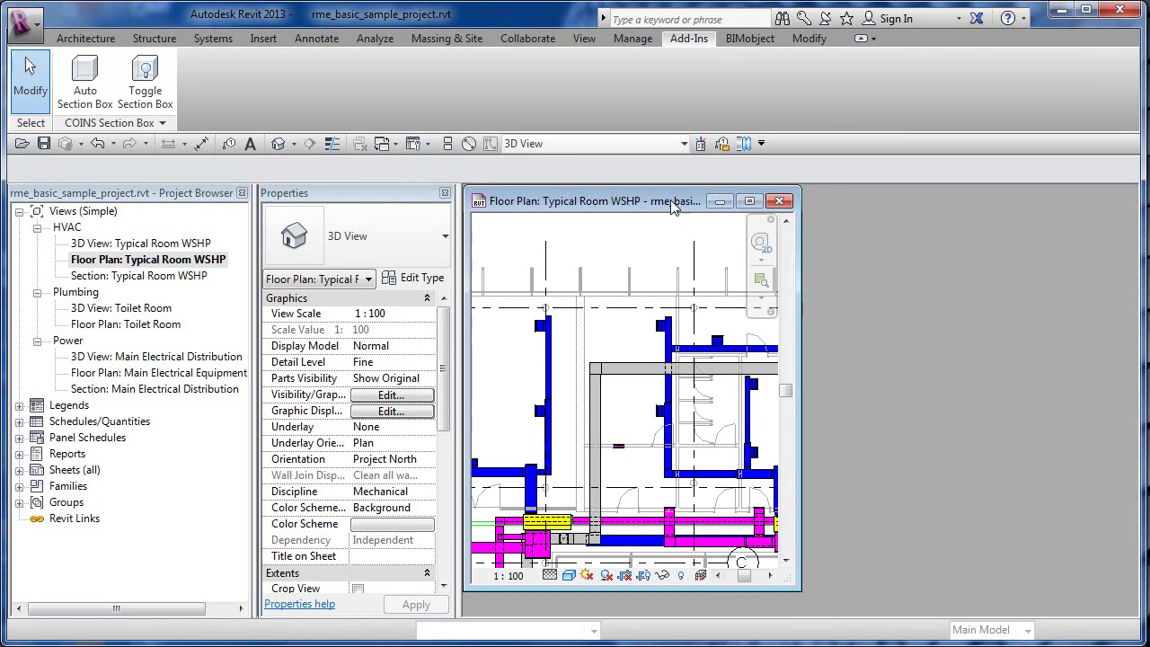
left_click(749, 200)
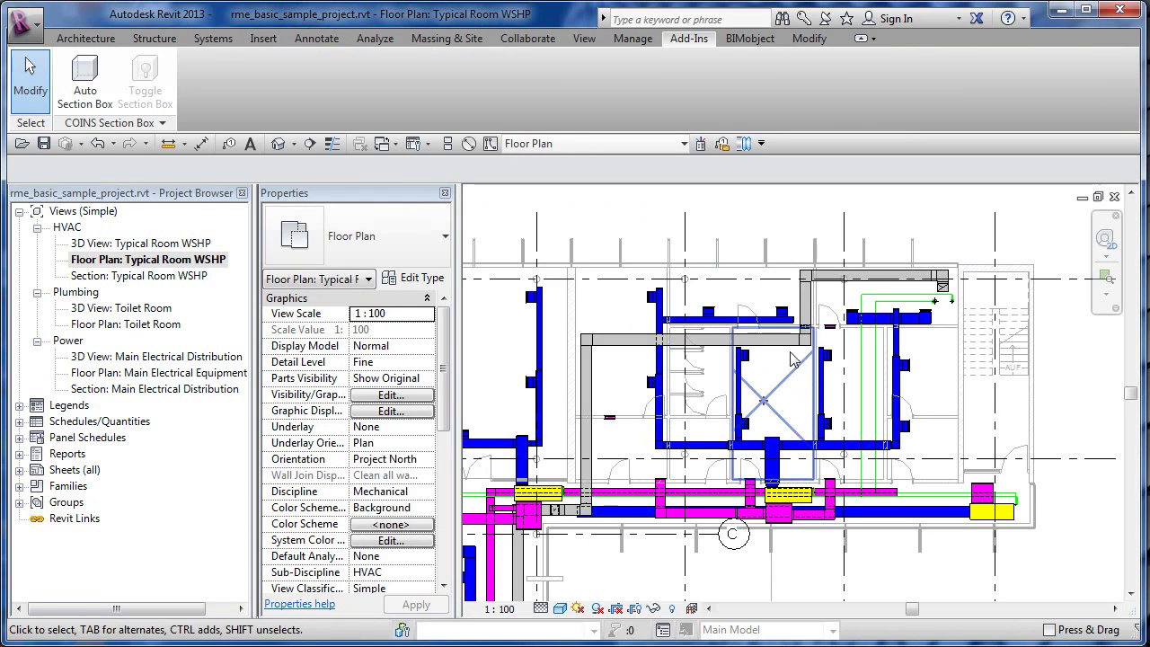
Start Auto Section Box for multiple elements, discard a first area selection, and select the central rooms around WC 23 with their ductwork
left_click(84, 79)
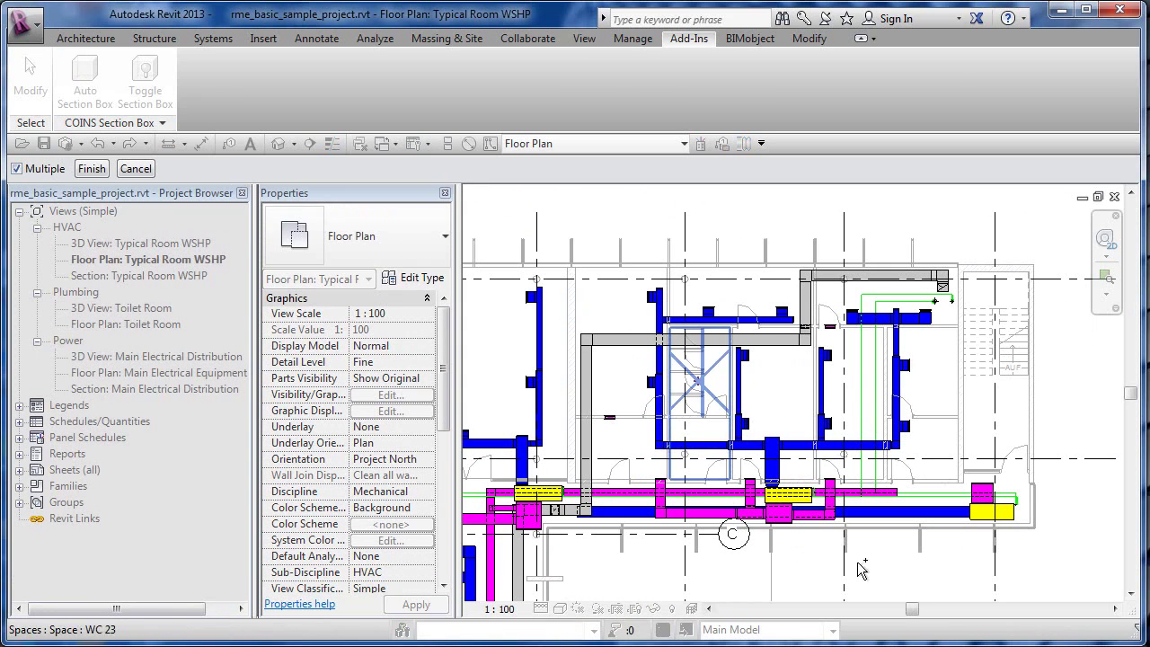
left_click(589, 562)
left_click_drag(571, 557, 961, 253)
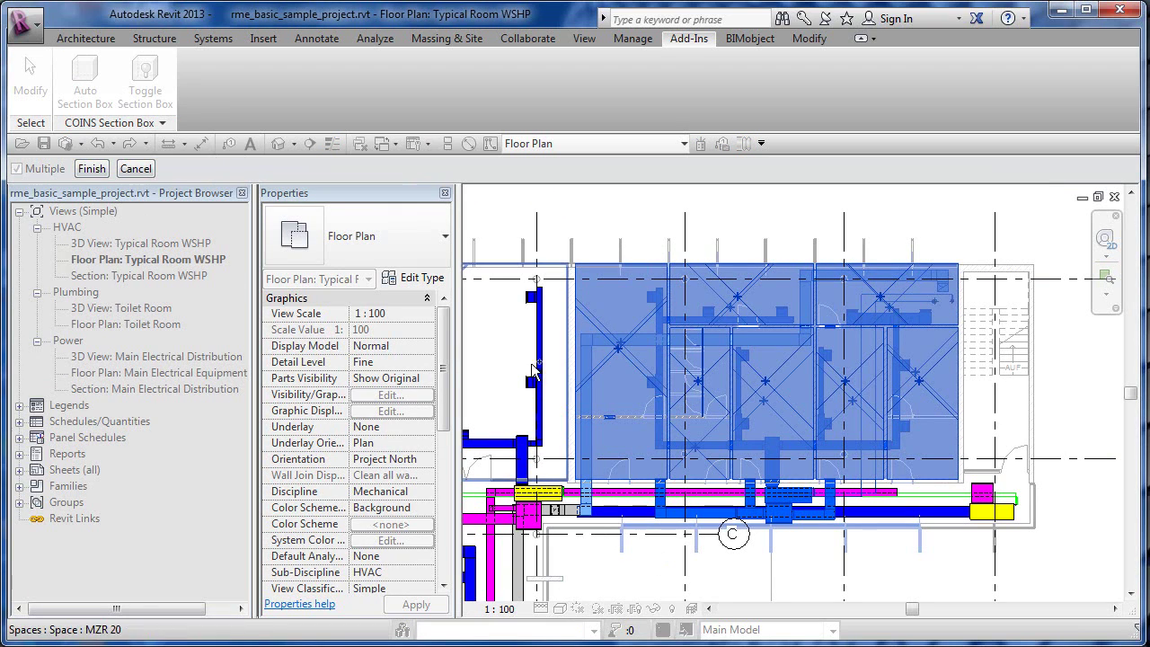
key("Escape")
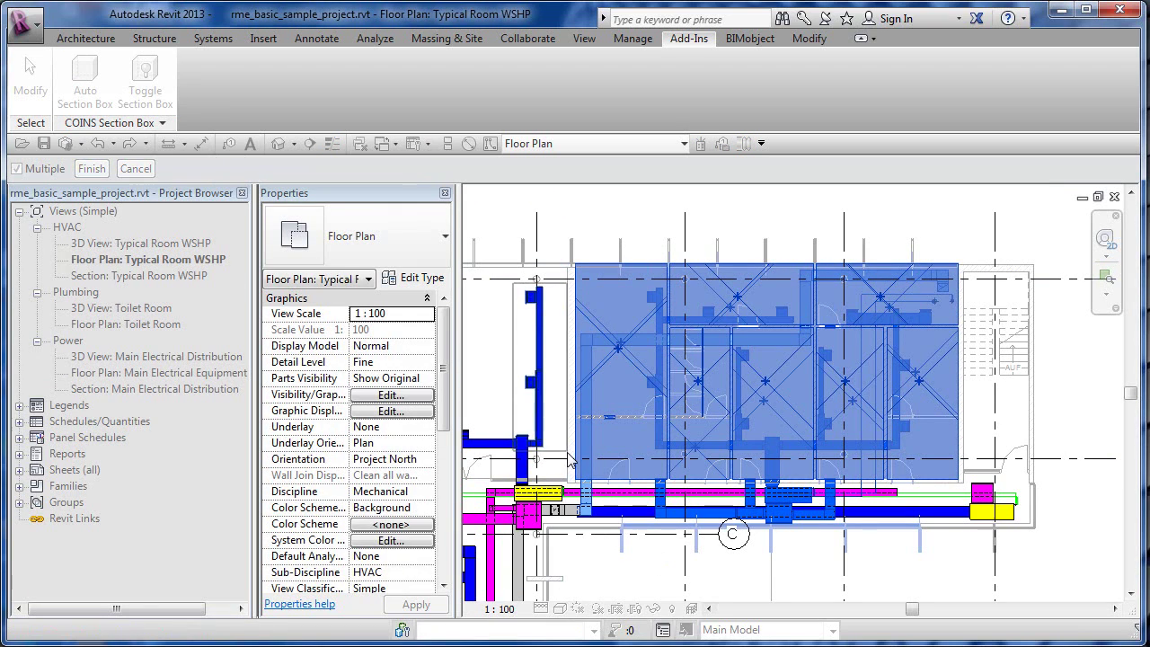
left_click(682, 449)
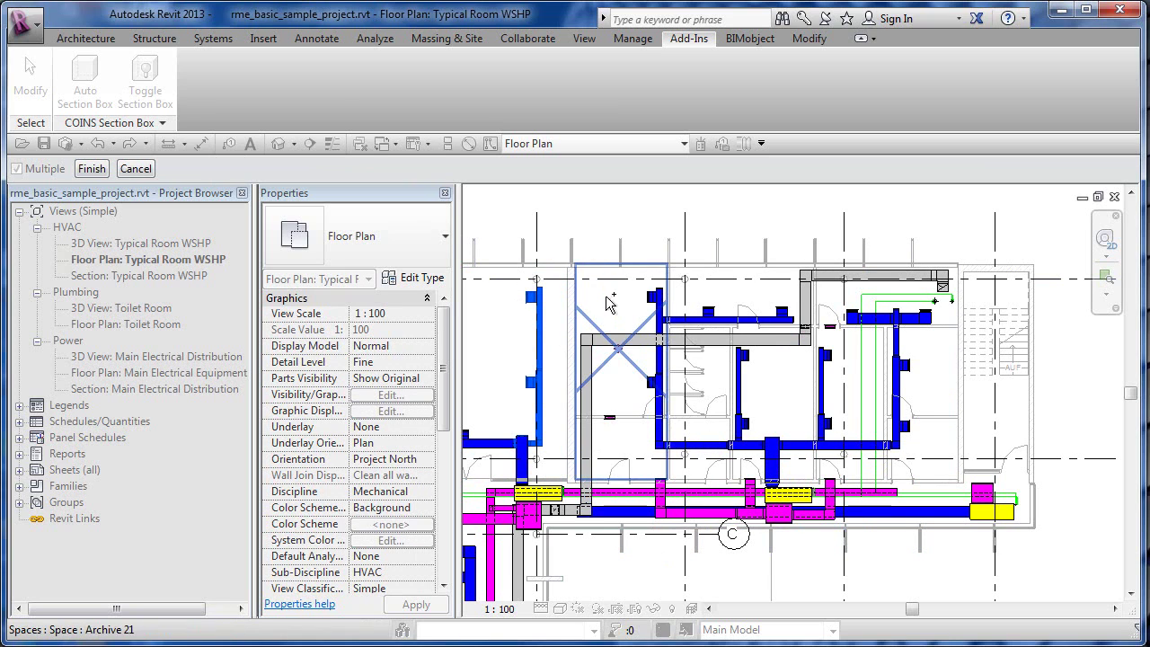
left_click_drag(601, 275, 929, 573)
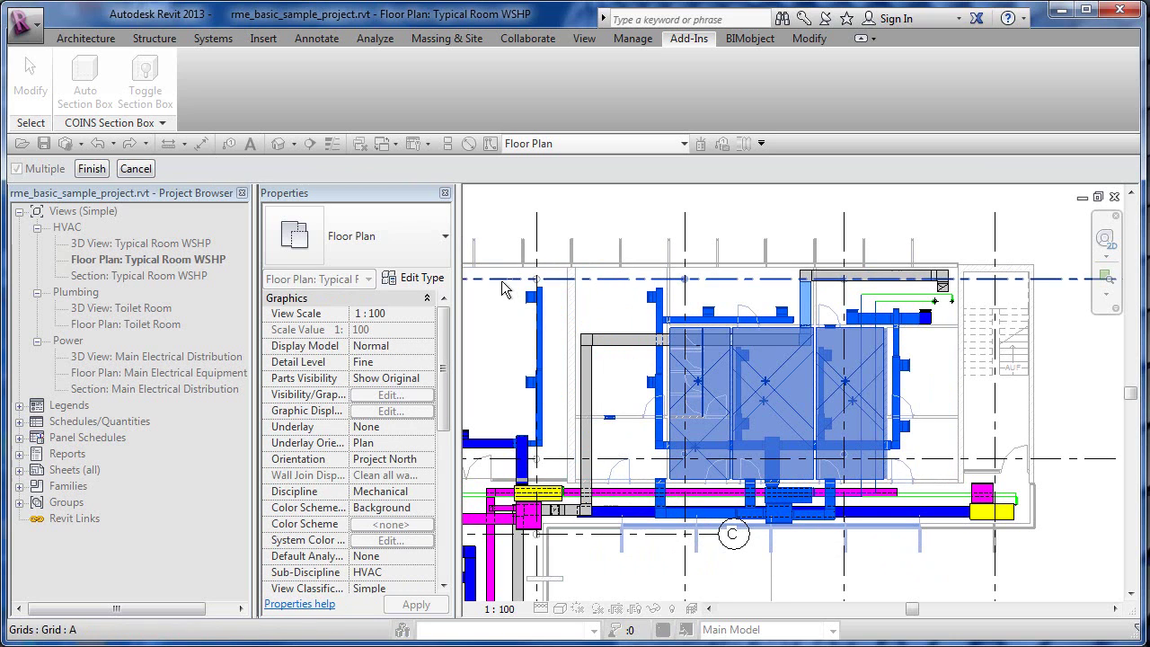
left_click_drag(570, 414, 649, 478)
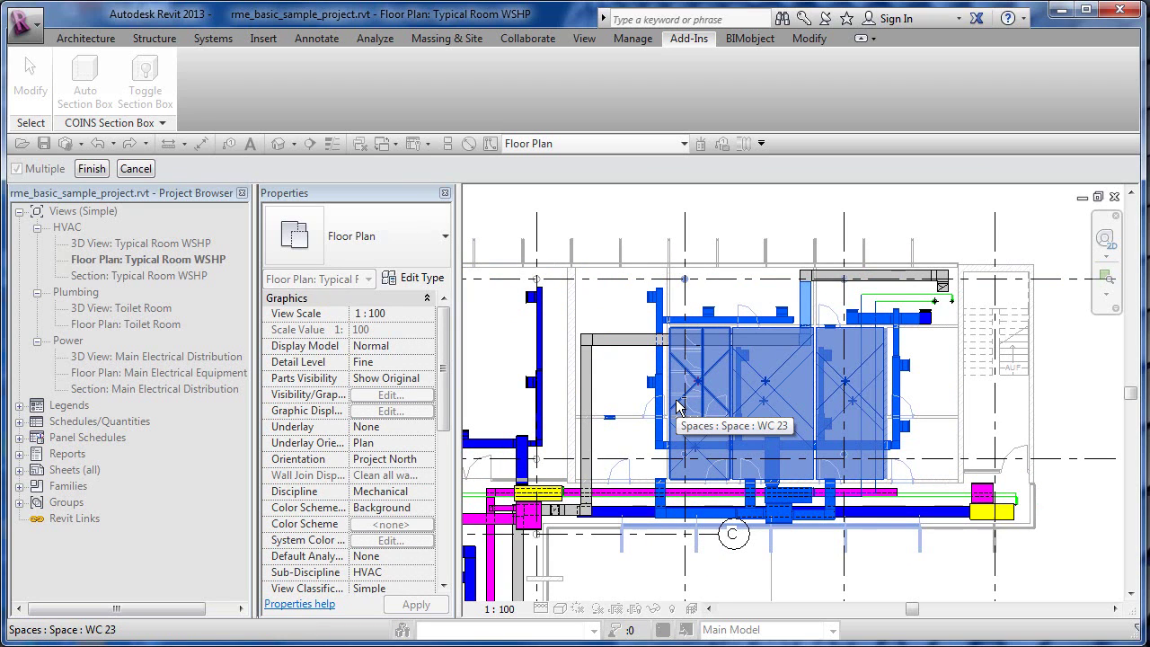
left_click(678, 407)
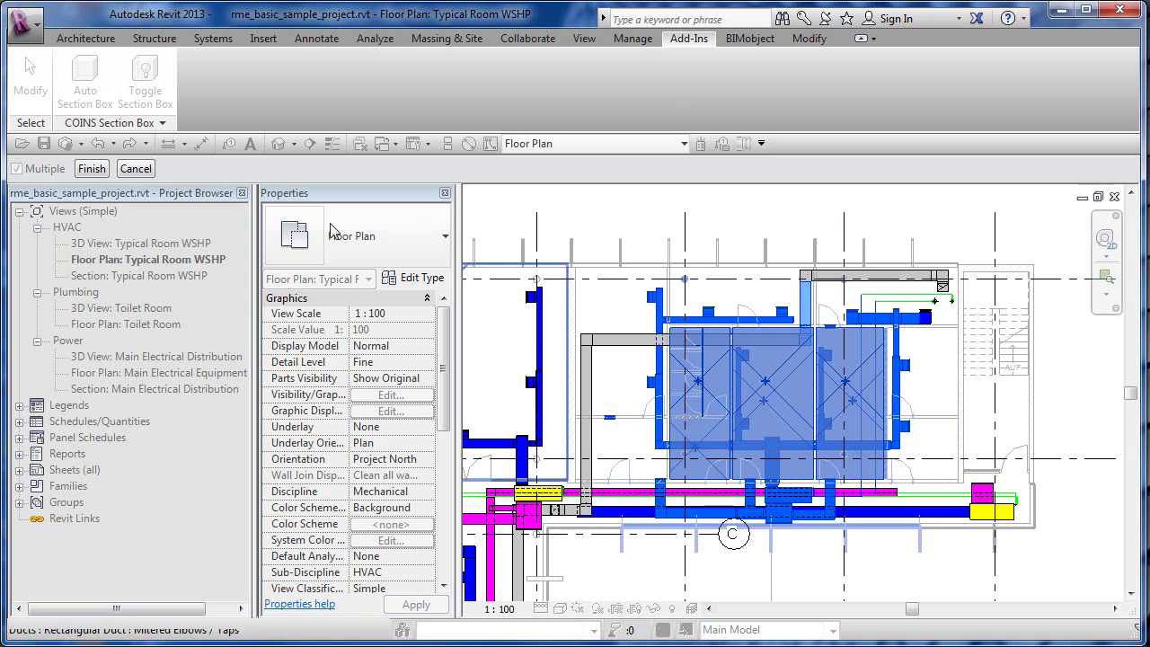
Finish the selection and create its section box in the {3D} view with element extents plus a 300 buffer, windows side by side
left_click(92, 168)
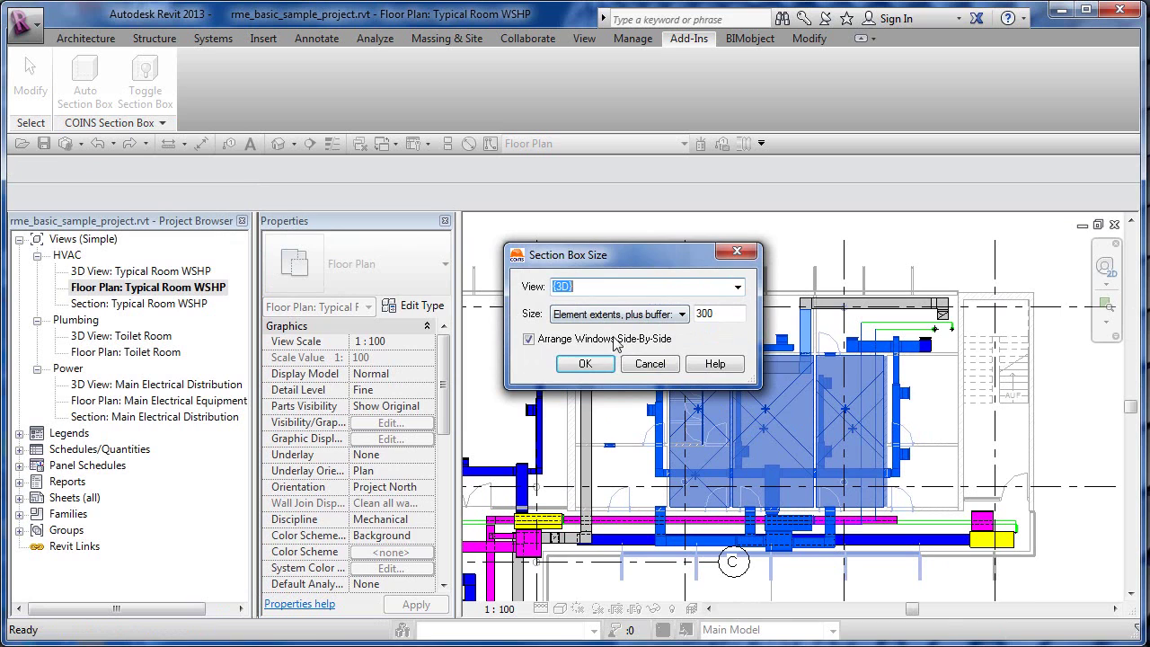
left_click(584, 364)
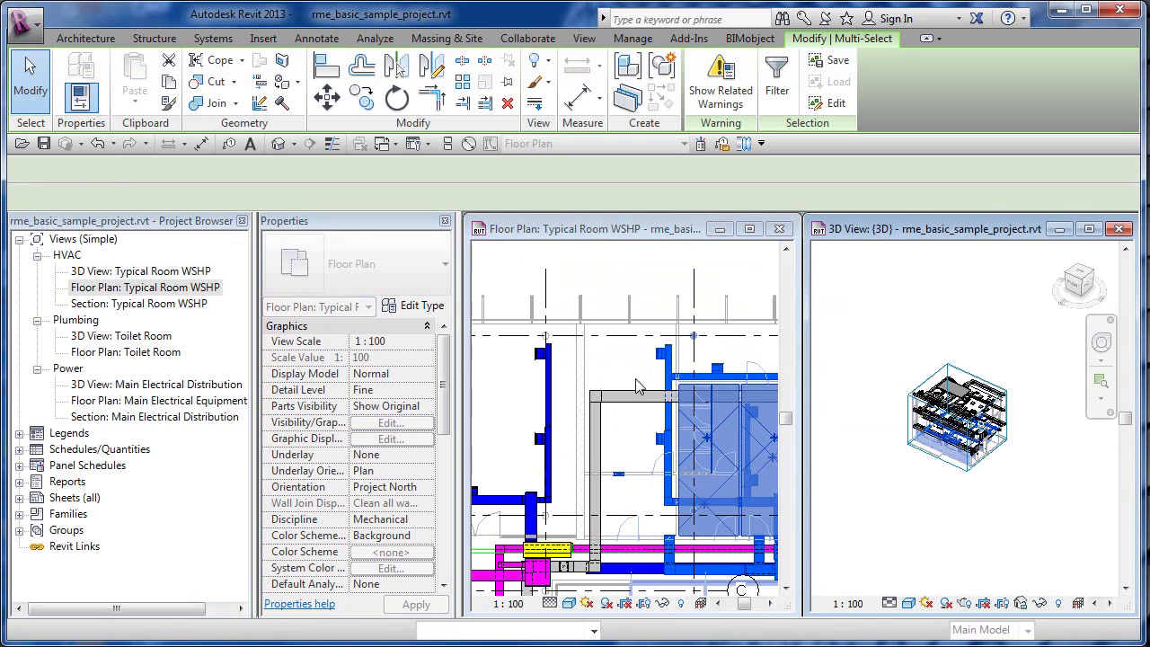
left_click(1011, 462)
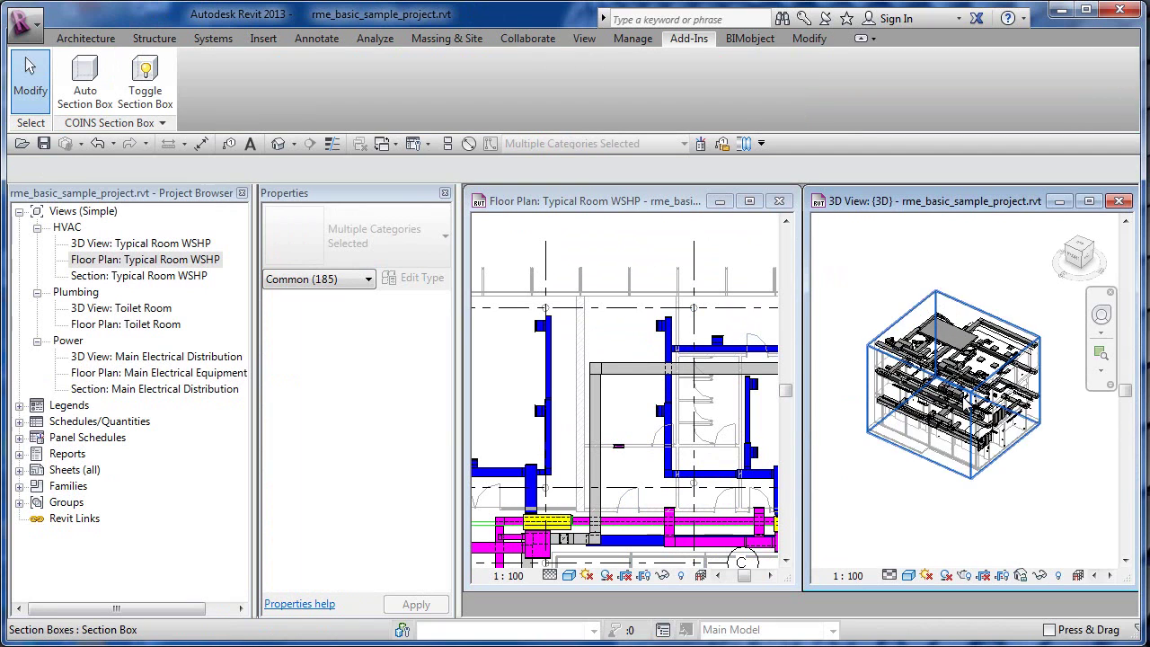
Extend the section box around the selected rooms outward on two adjacent sides in the {3D} view
scroll(1007, 378, "down", 3)
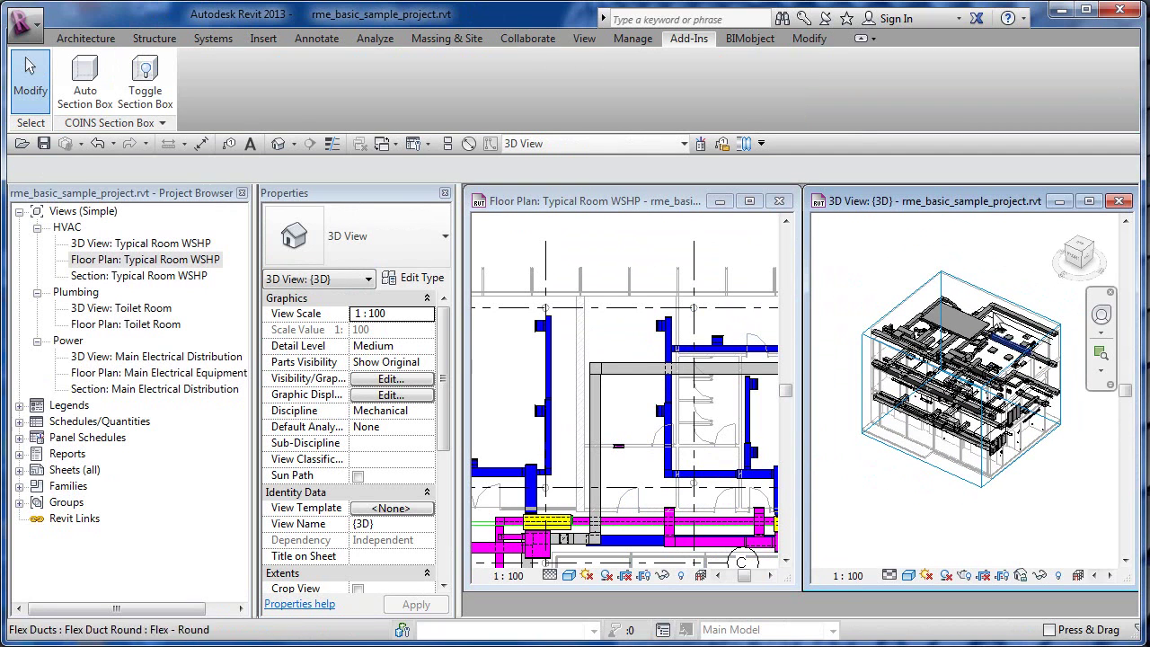
left_click(1060, 323)
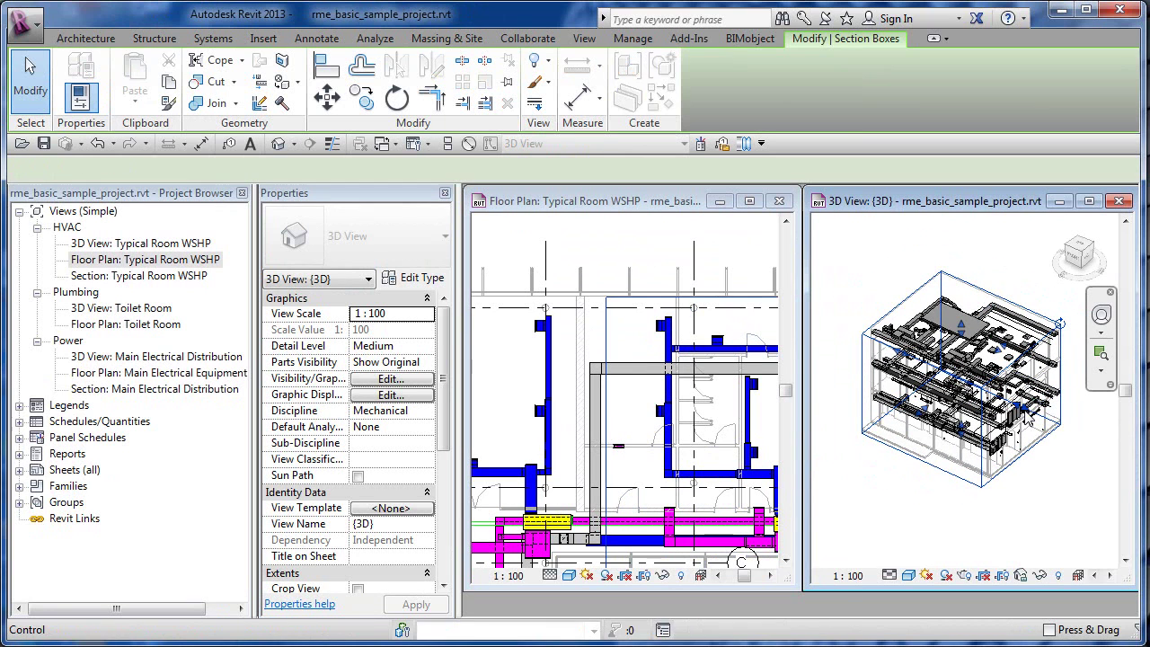
left_click_drag(1029, 409, 1040, 423)
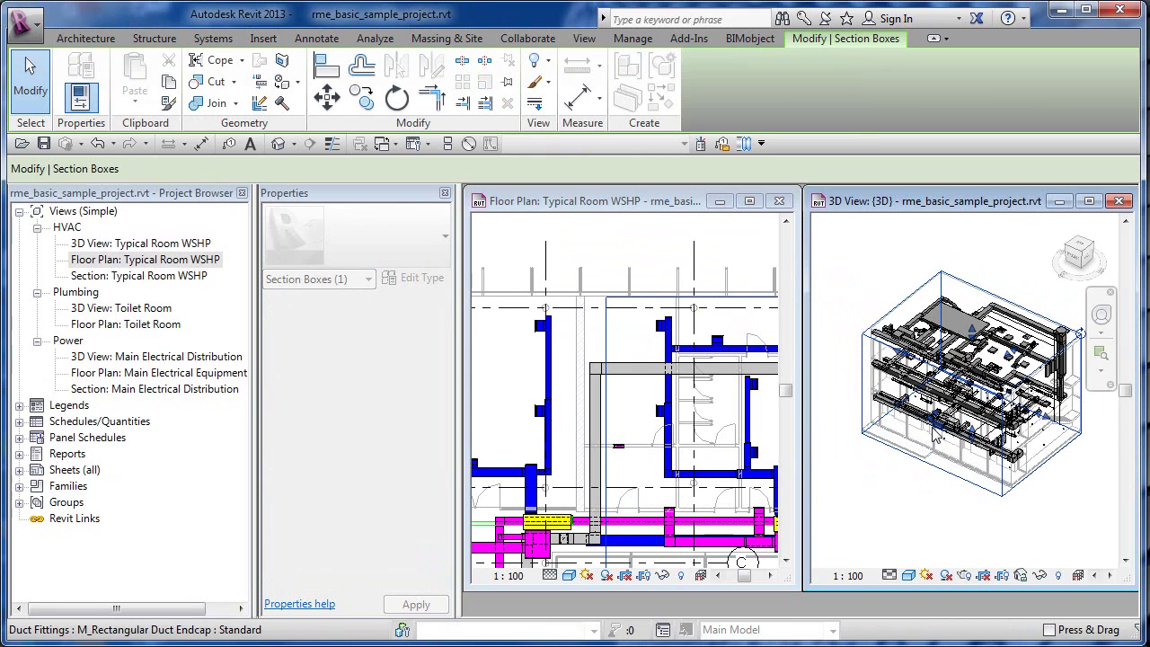
left_click_drag(935, 429, 918, 449)
left_click(1092, 533)
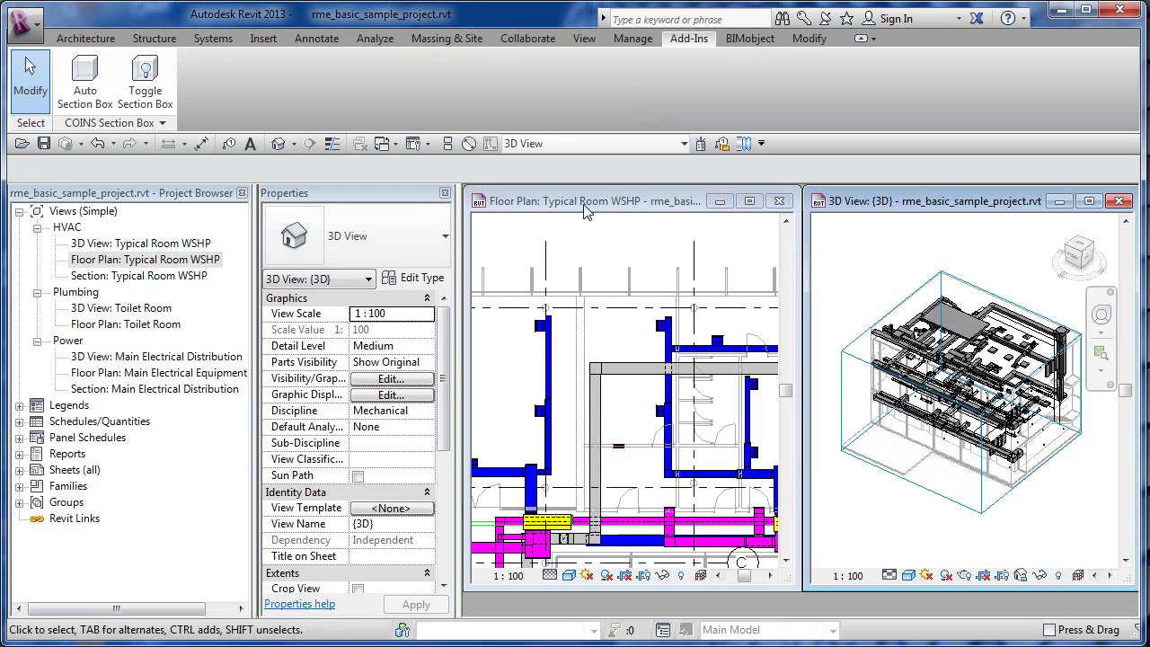
Set the filter of the Simple browser organization to <None>, expand the ??? view group, and activate the {3D} view
left_click(582, 40)
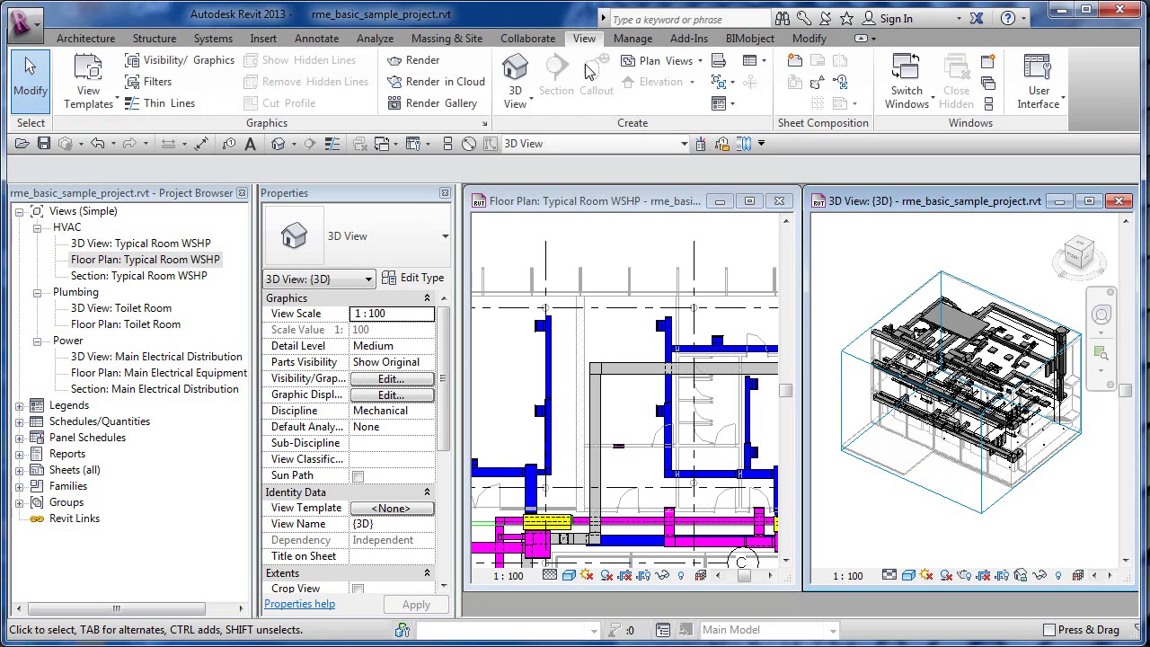
left_click(1039, 90)
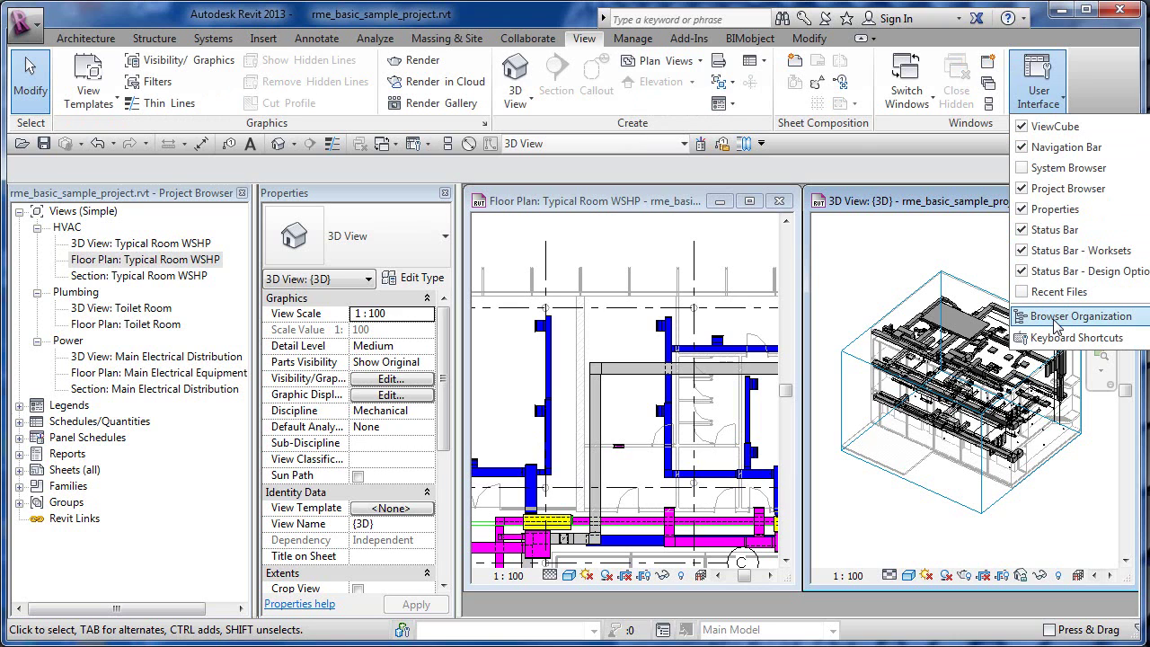
left_click(1078, 270)
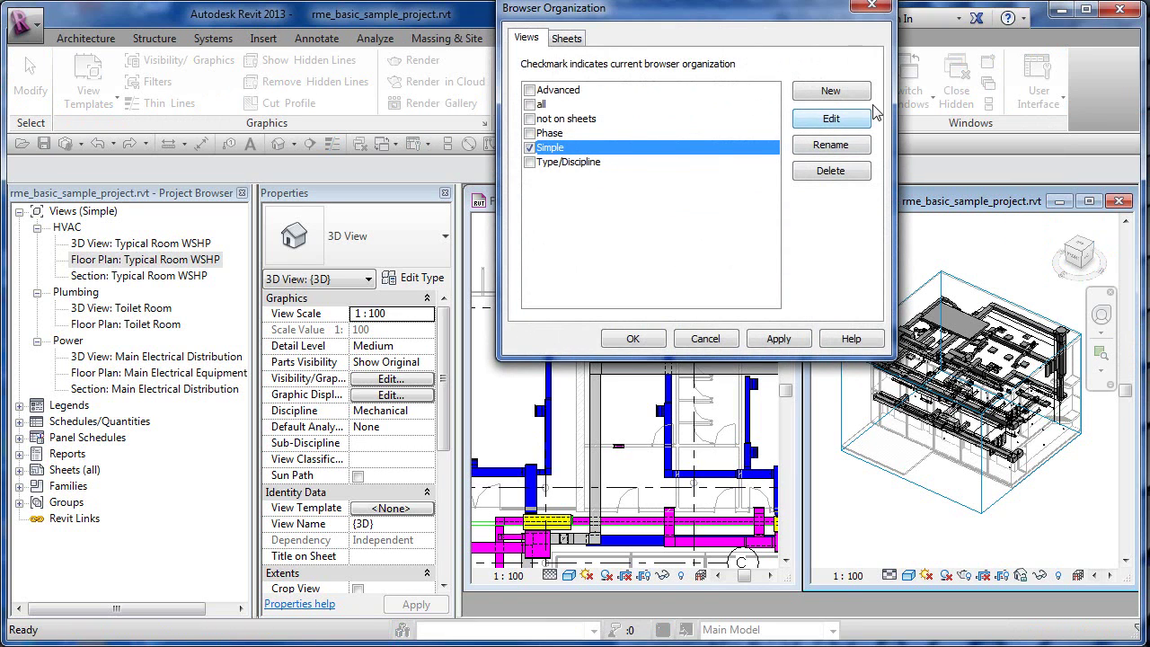
left_click(847, 125)
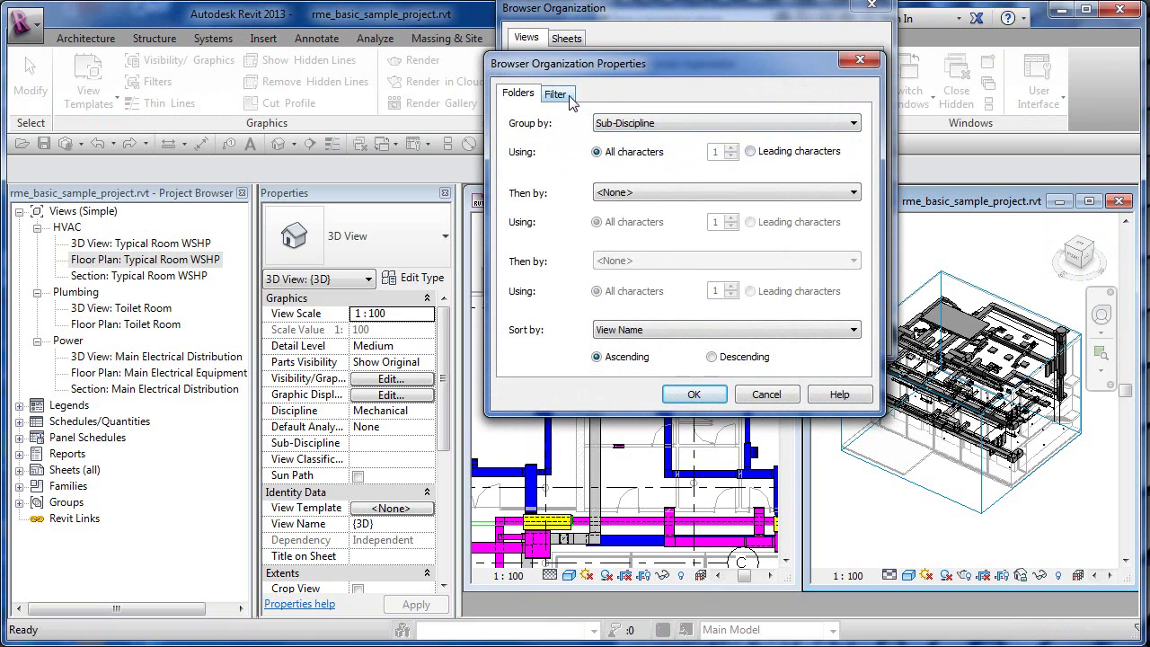
left_click(565, 95)
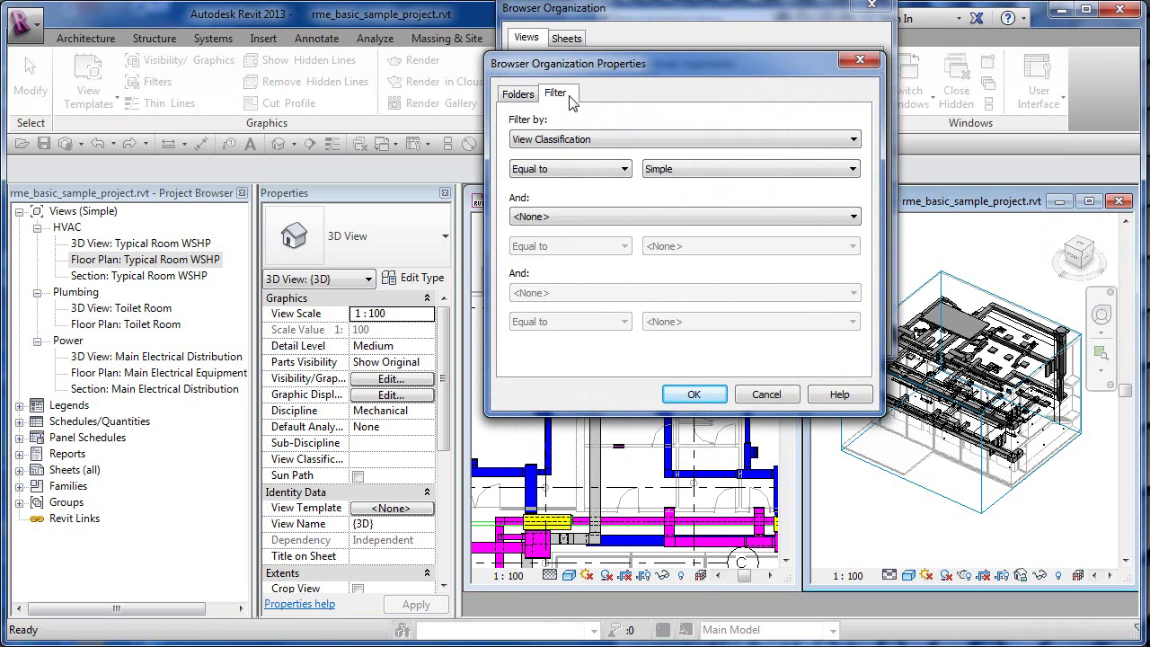
left_click(586, 141)
left_click(620, 154)
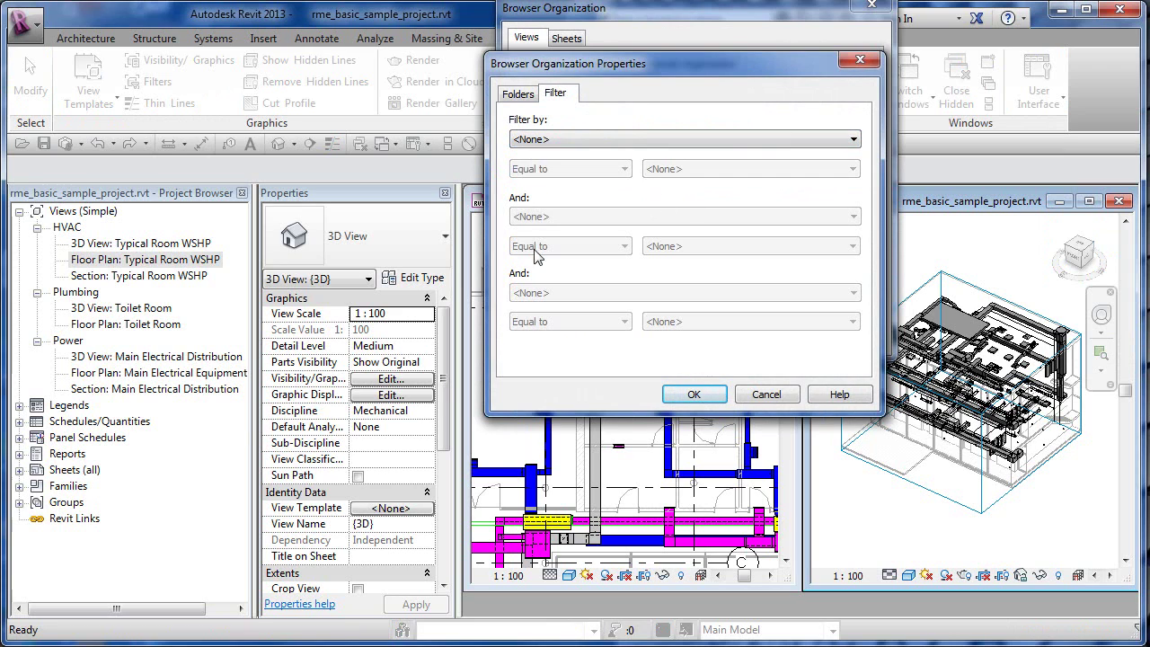
left_click(694, 395)
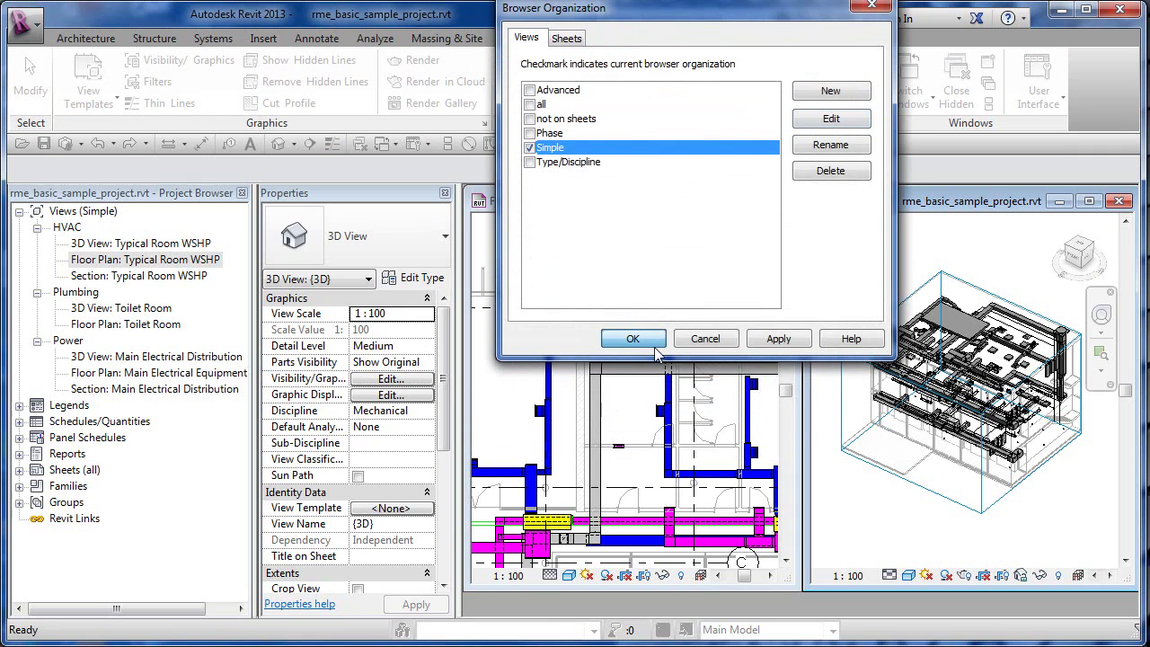
left_click(653, 345)
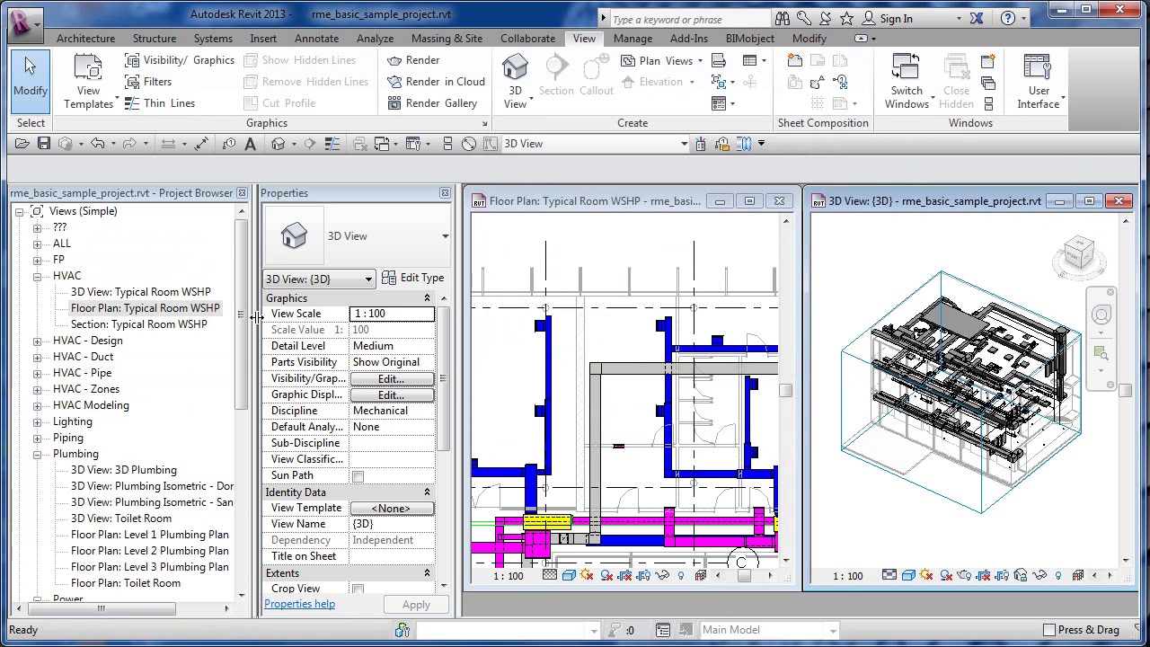
left_click(37, 227)
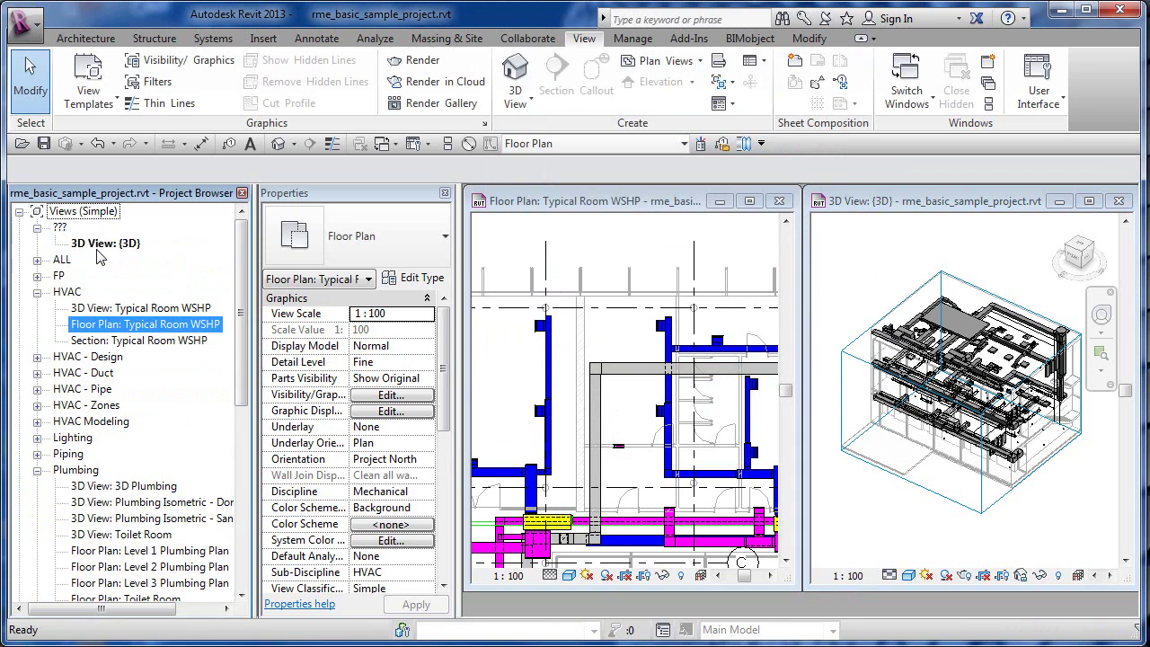
left_click(877, 296)
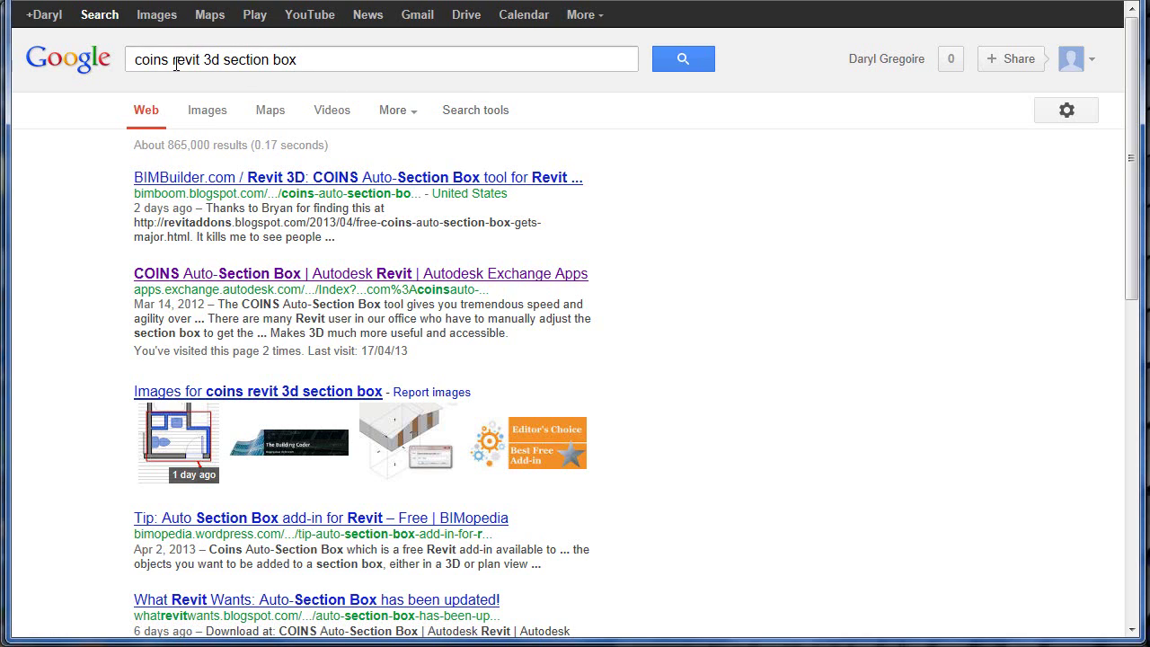
Switch to the web browser and open the COINS Auto-Section Box page on Autodesk Exchange Apps from the "coins revit 3d section box" results
left_click_drag(172, 59, 133, 59)
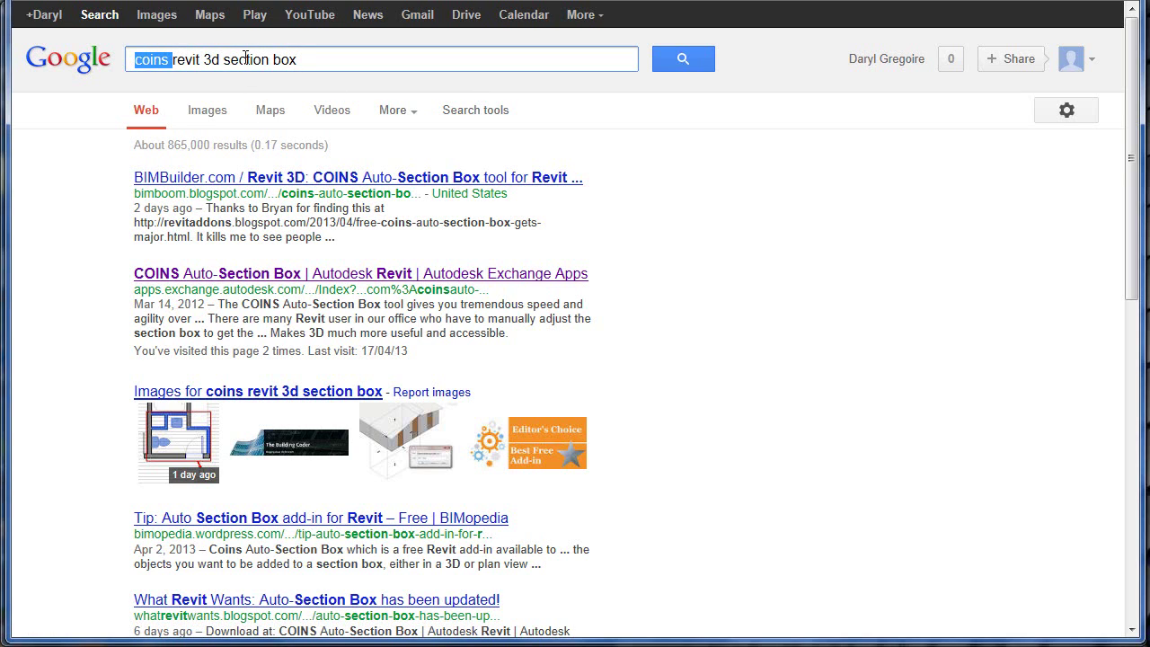
left_click(229, 59)
left_click(402, 275)
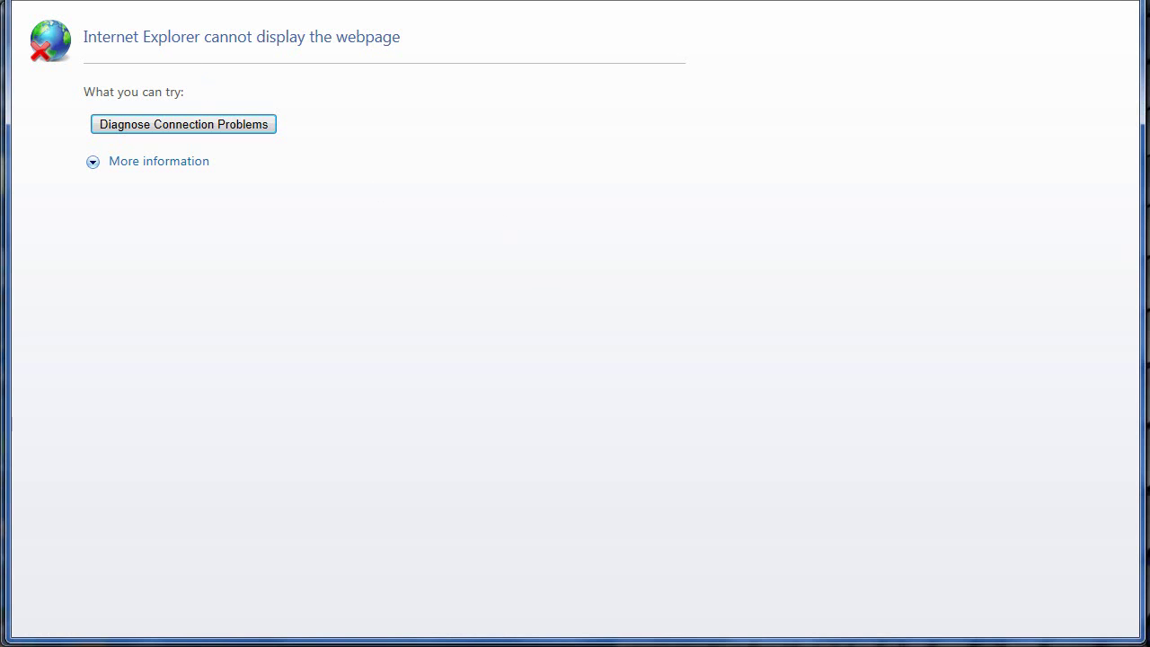
key("alt+Left")
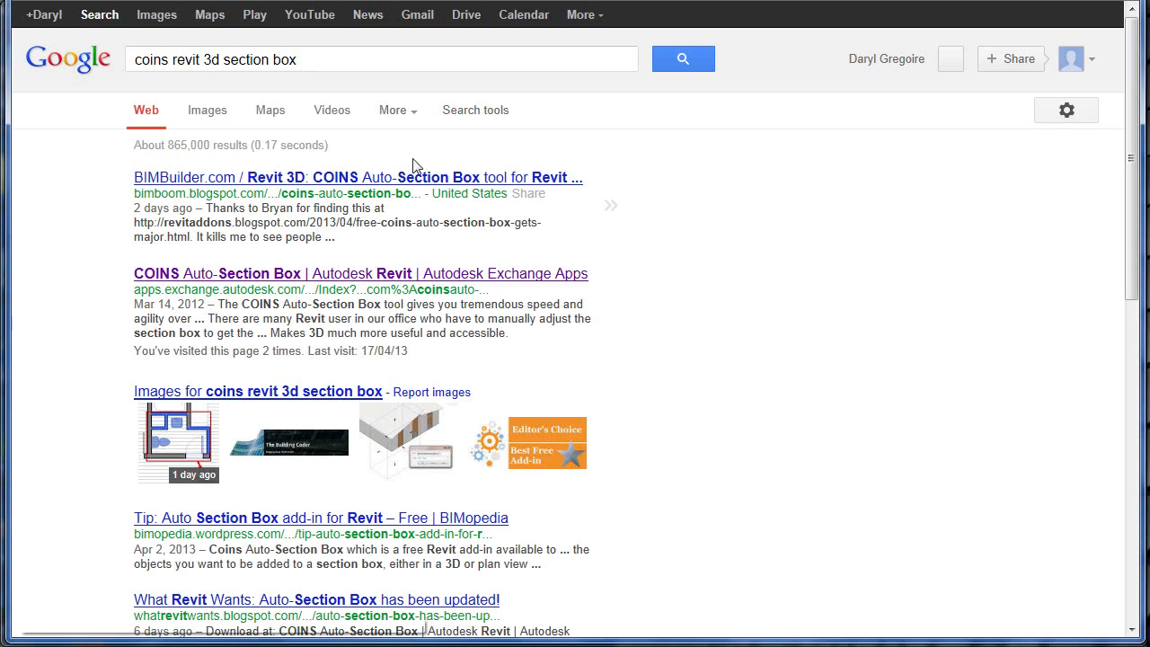
left_click(318, 273)
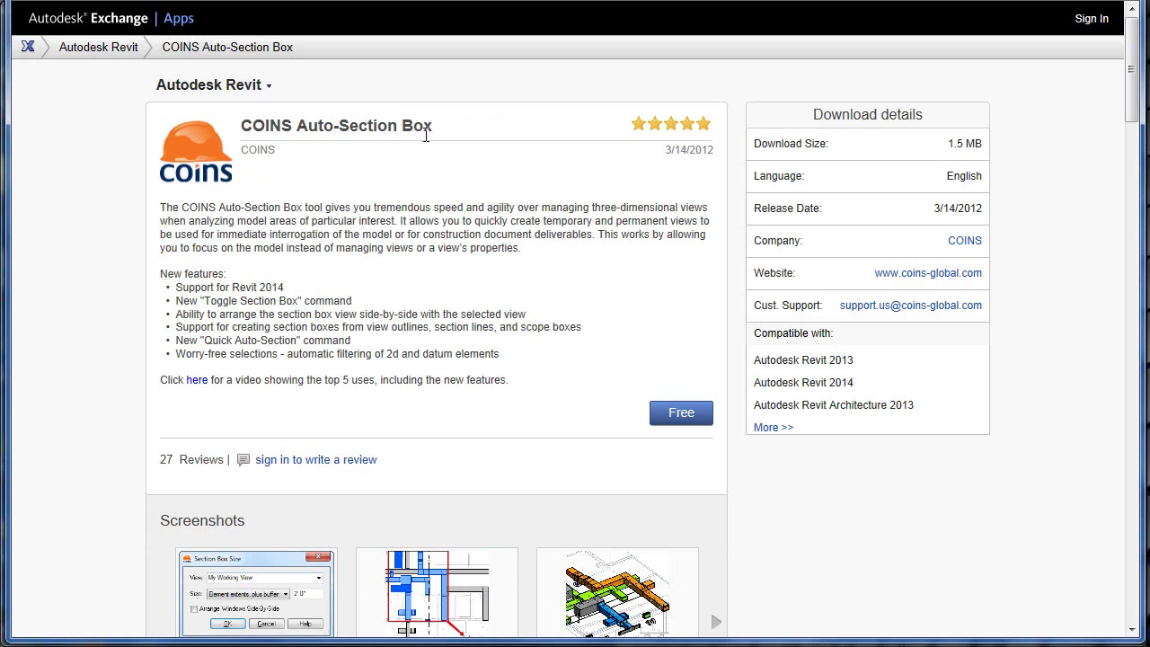
Request the free add-in download, examine the sign-in and Create Account forms without filling them in, and close the account form
left_click(698, 419)
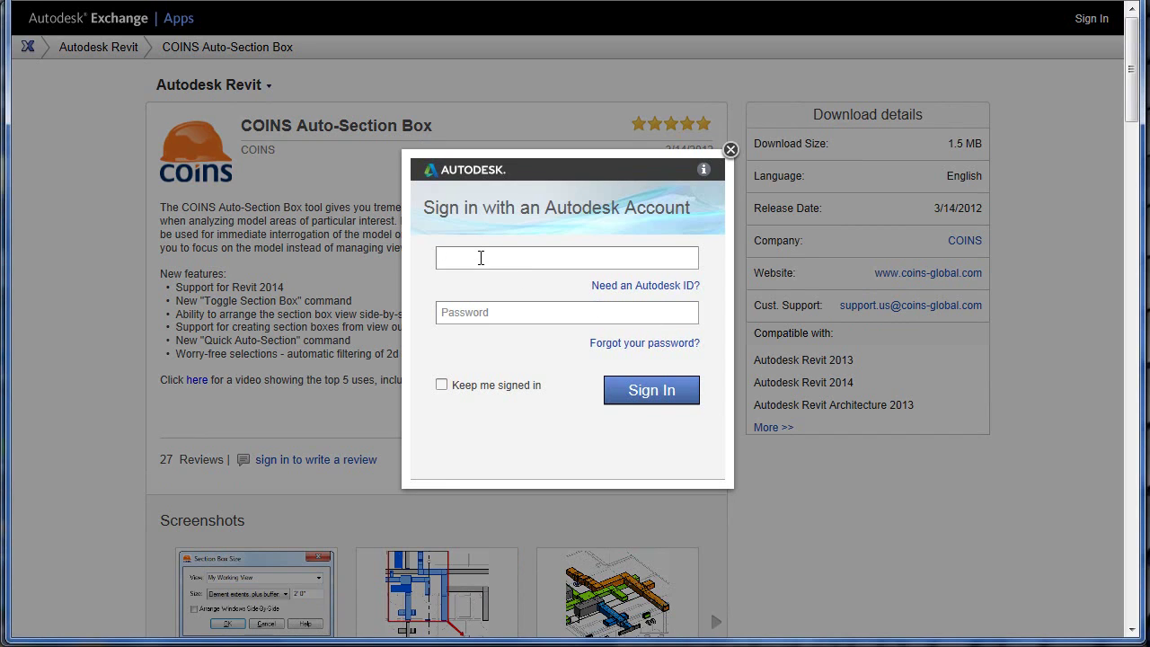
left_click(474, 312)
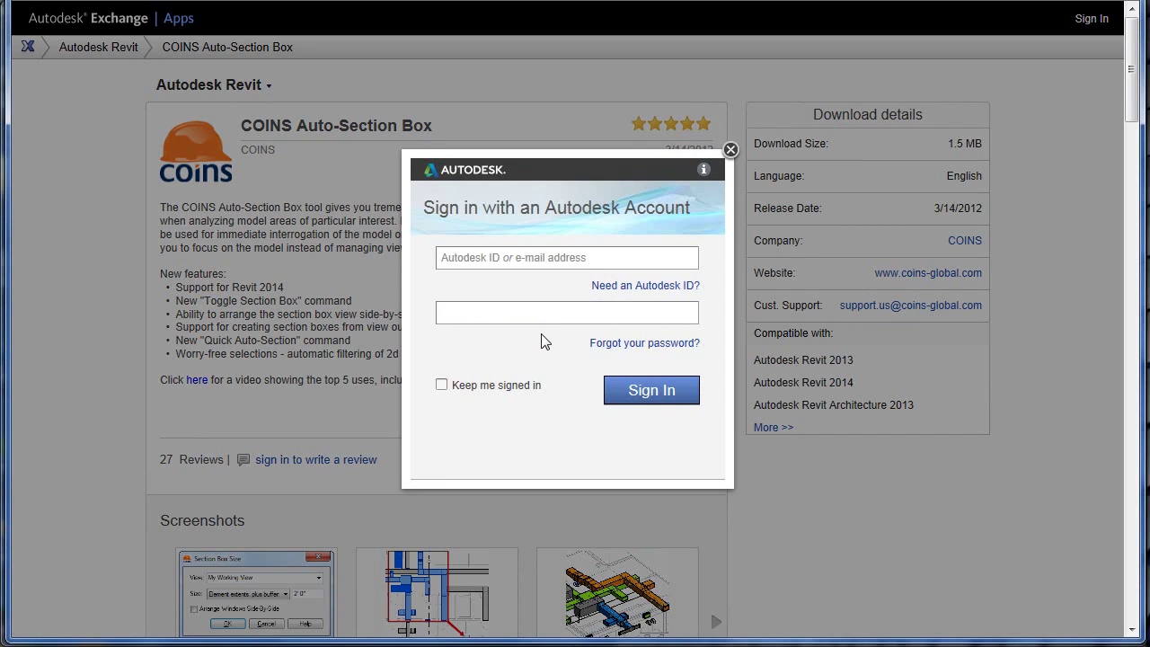
left_click(647, 287)
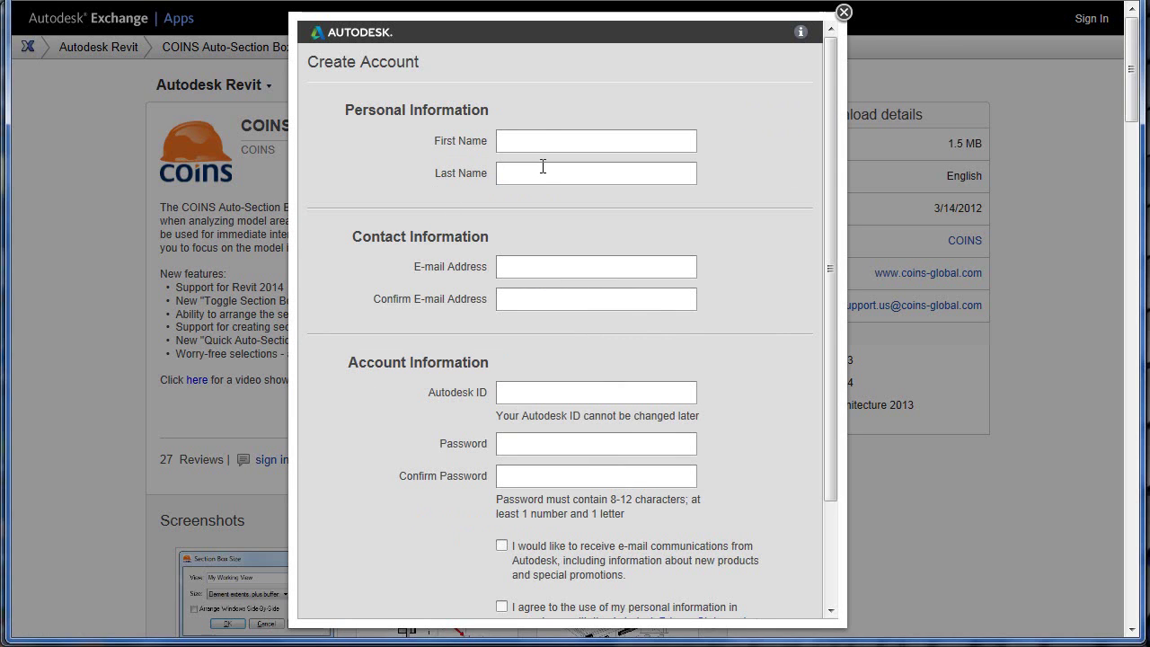
left_click(555, 266)
left_click(580, 306)
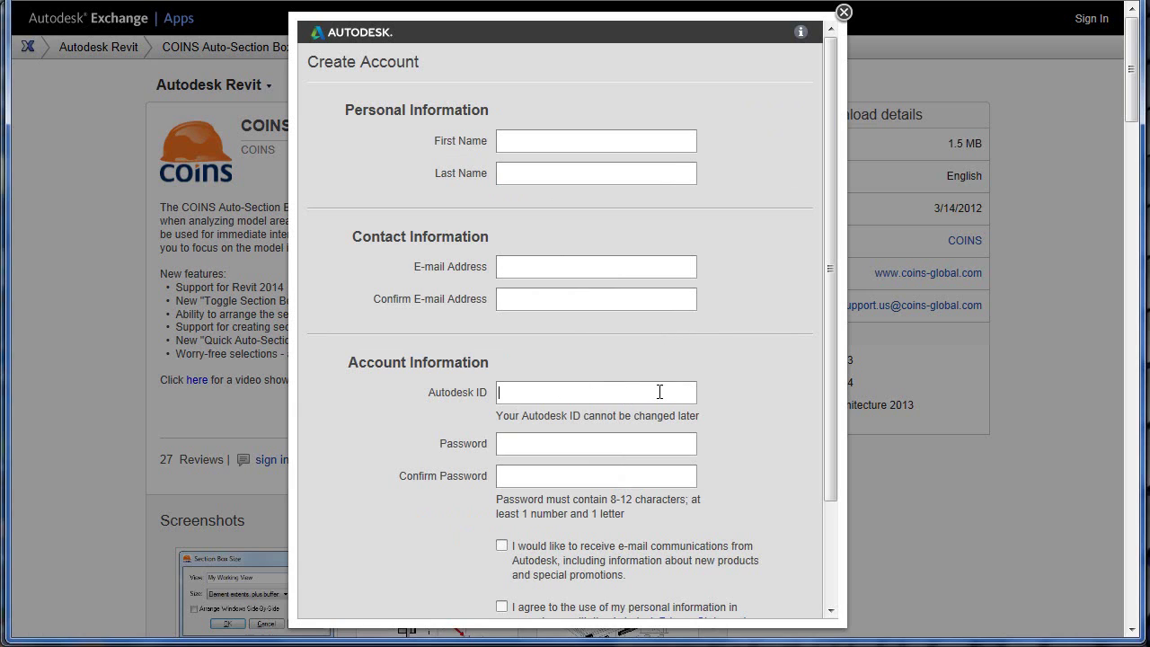
left_click(580, 394)
left_click(844, 11)
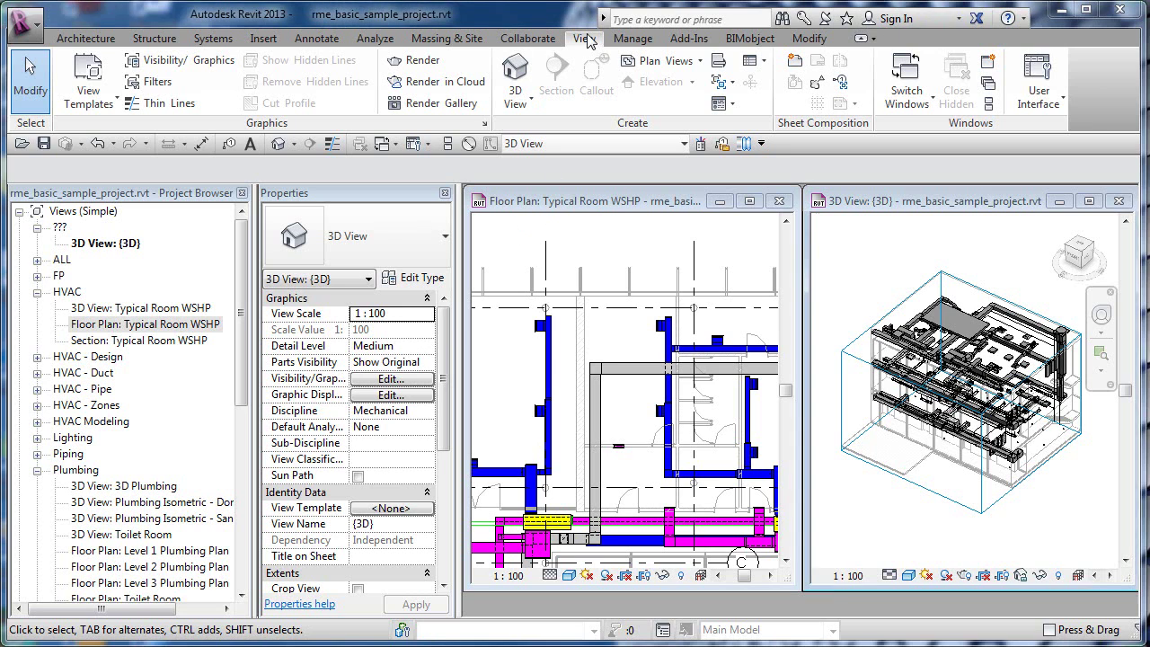
Switch back to Revit and bring up the COINS Section Box add-in tools
left_click(683, 39)
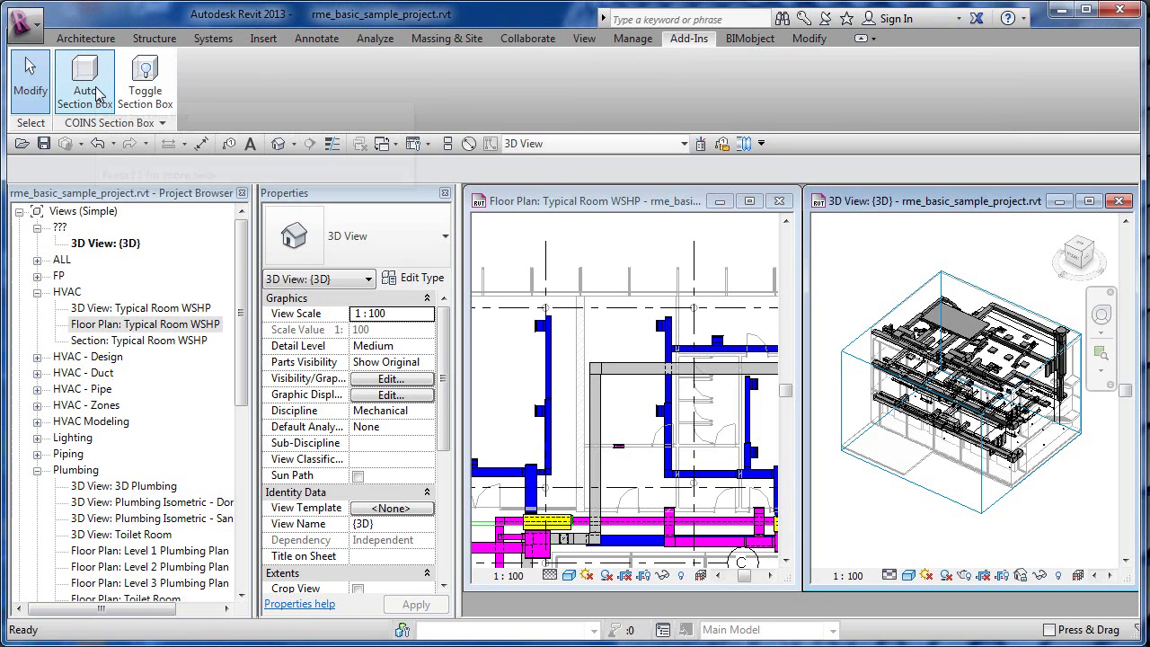